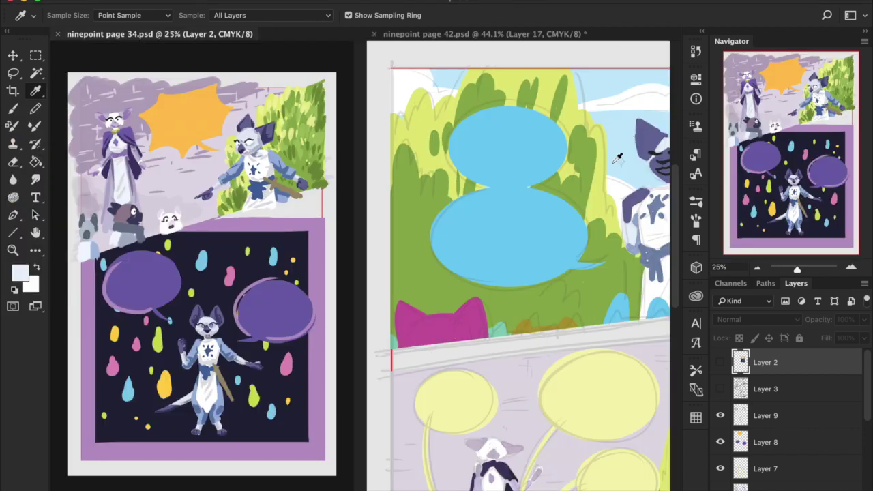
- Sample the pale fur colour from the pointing character in page 34's upper panel for use with the Brush
key(space)
click(547, 196)
drag(590, 170, 437, 210)
key(super+space)
mouse_move(521, 234)
mouse_down()
mouse_move(547, 221)
mouse_move(588, 222)
mouse_up()
click(256, 146)
key(b)
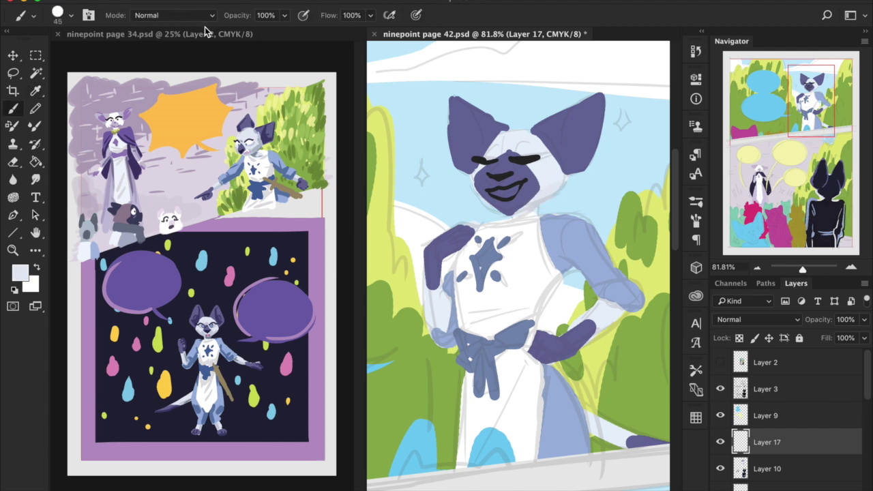
- Check what Layer 3 and Layer 17 of page 42 contain by switching their visibility off and on
click(720, 389)
click(720, 389)
click(720, 442)
click(720, 442)
click(720, 443)
click(719, 443)
- Set the foreground colour to a blue-grey (H 217, S 15, B 87) and paint a shadow along the character's jaw
click(23, 272)
click(247, 318)
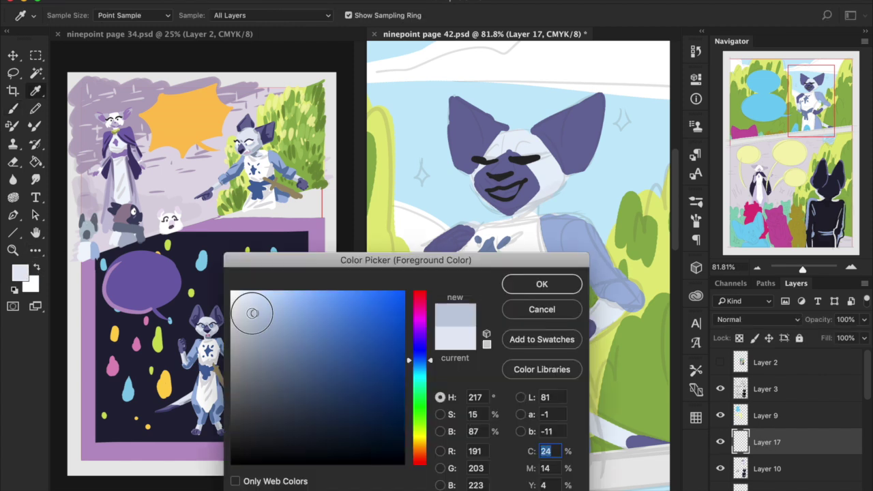
click(542, 283)
key(b)
mouse_move(524, 204)
mouse_down()
mouse_move(554, 185)
mouse_move(519, 213)
mouse_up()
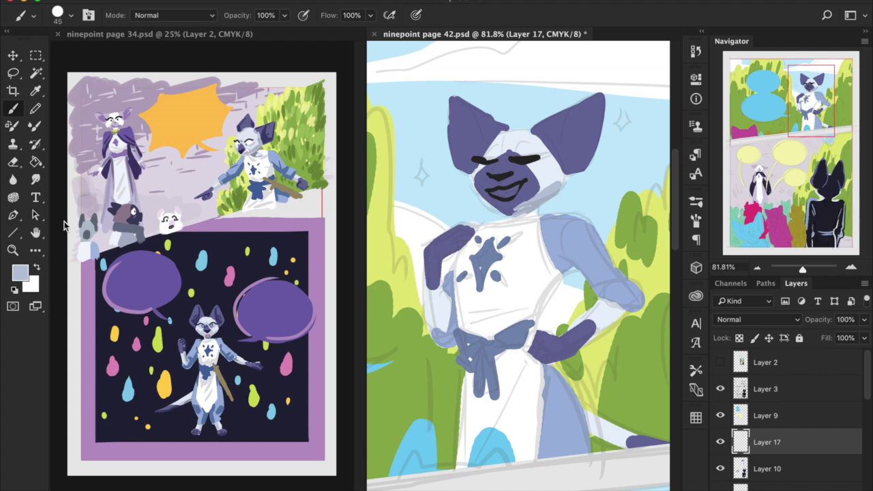
- Sample the pale face colour from page 34 and paint it over the cheek shadow on page 42
click(121, 142)
key(i)
click(259, 145)
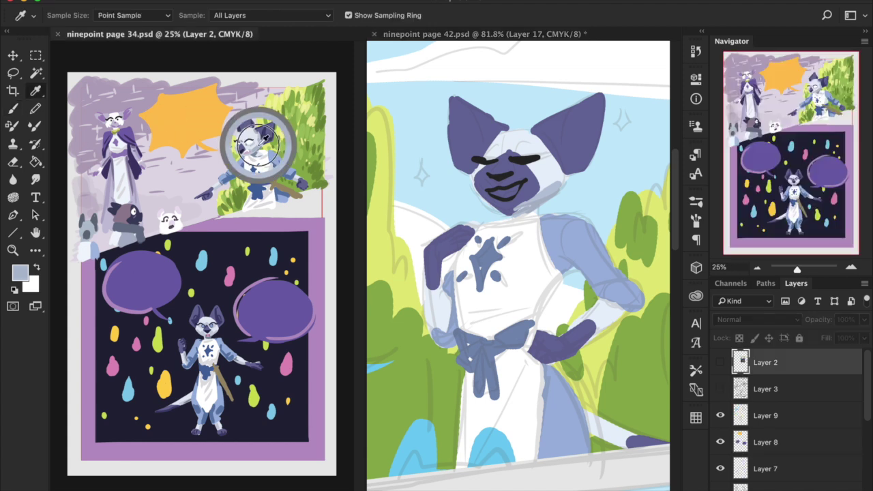
click(259, 146)
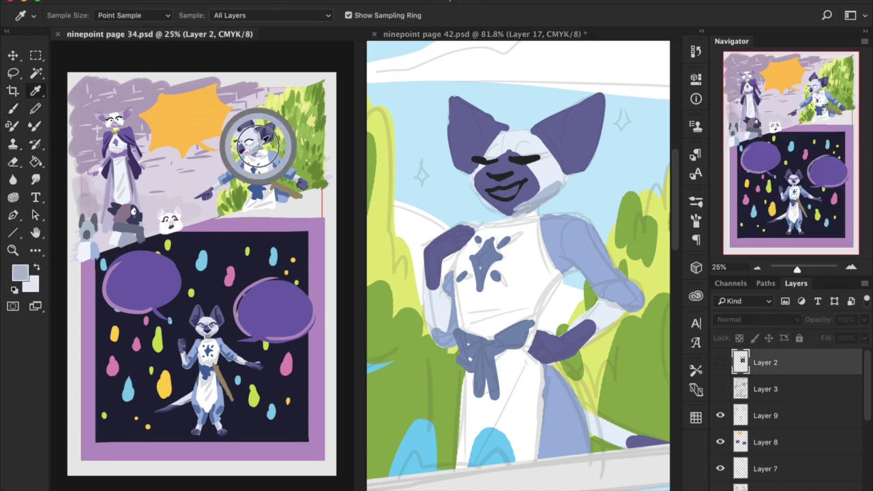
key(b)
click(510, 163)
mouse_move(549, 191)
mouse_down()
mouse_move(530, 205)
mouse_move(556, 183)
mouse_move(528, 206)
mouse_move(556, 181)
mouse_move(546, 191)
mouse_up()
key(x)
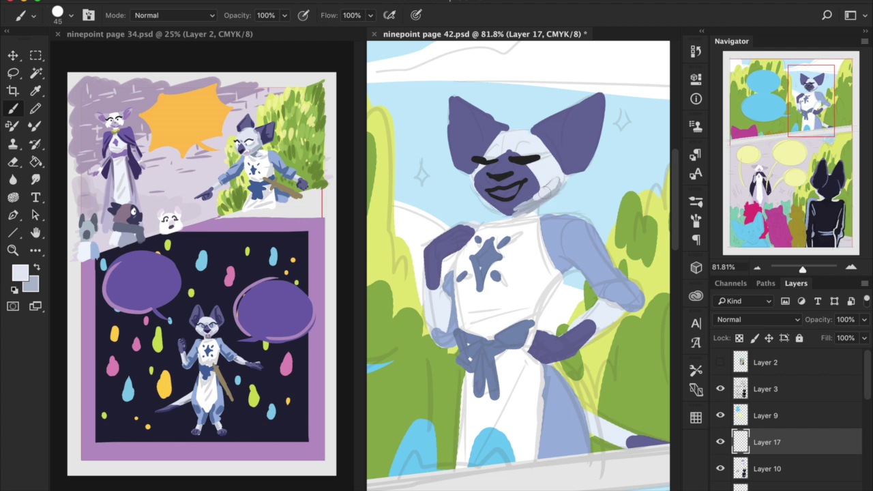
- Lower the brush opacity to 64% and flow to 63%, and blend the shadow along the cheek and jaw
click(285, 15)
click(369, 15)
drag(373, 32, 349, 32)
drag(557, 182, 529, 205)
key(x)
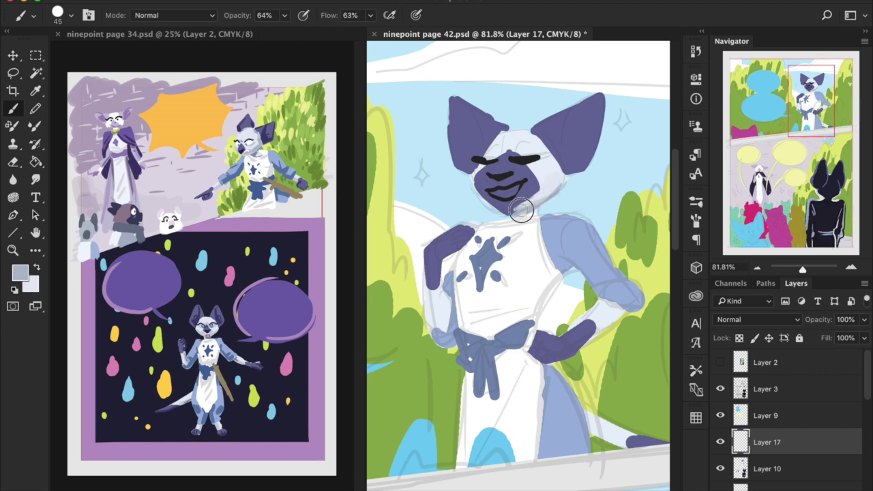
- Clean up the muzzle edge with its own purple, and shade the muzzle and both ears with dark purple sampled from page 34
alt+click(520, 198)
drag(506, 209, 520, 200)
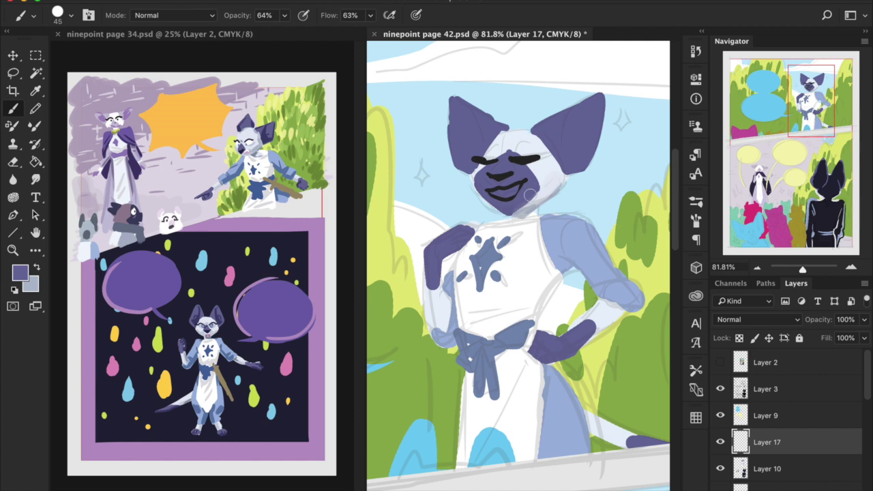
key(alt)
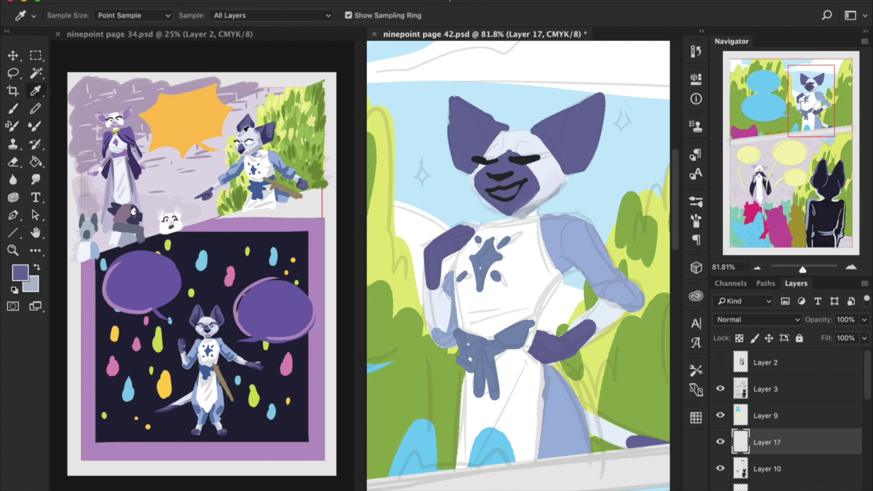
alt+click(270, 131)
mouse_move(499, 159)
mouse_down()
mouse_move(495, 189)
mouse_move(486, 177)
mouse_move(490, 187)
mouse_move(483, 184)
mouse_move(512, 211)
mouse_up()
mouse_move(587, 110)
mouse_down()
mouse_move(576, 162)
mouse_move(567, 155)
mouse_move(577, 162)
mouse_up()
mouse_move(470, 114)
mouse_down()
mouse_move(480, 149)
mouse_move(461, 146)
mouse_move(468, 162)
mouse_move(494, 128)
mouse_up()
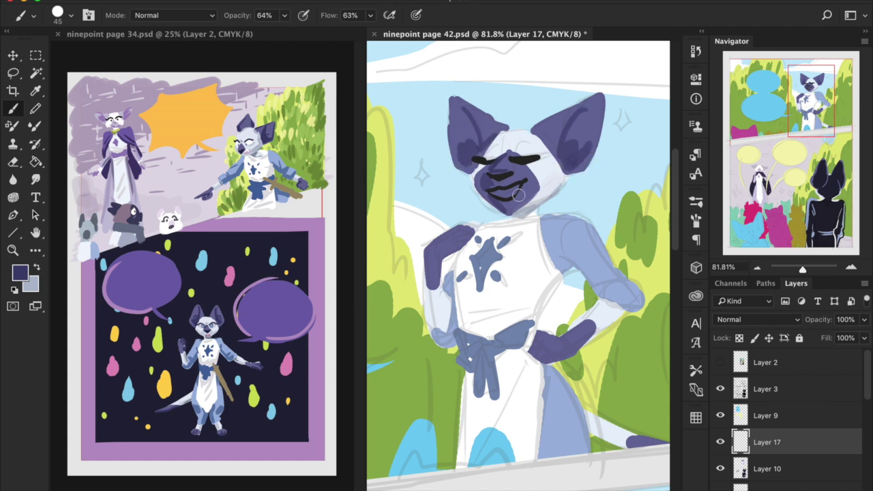
- Shade the fingers of both hands and deepen the inner ears with the dark purple
mouse_move(538, 326)
mouse_down()
mouse_move(534, 344)
mouse_move(542, 339)
mouse_move(553, 354)
mouse_up()
mouse_move(447, 235)
mouse_down()
mouse_move(475, 224)
mouse_move(461, 239)
mouse_move(473, 238)
mouse_move(455, 249)
mouse_up()
mouse_move(576, 130)
mouse_down()
mouse_move(568, 157)
mouse_move(586, 137)
mouse_move(550, 146)
mouse_up()
mouse_move(471, 143)
mouse_down()
mouse_move(461, 154)
mouse_move(481, 144)
mouse_up()
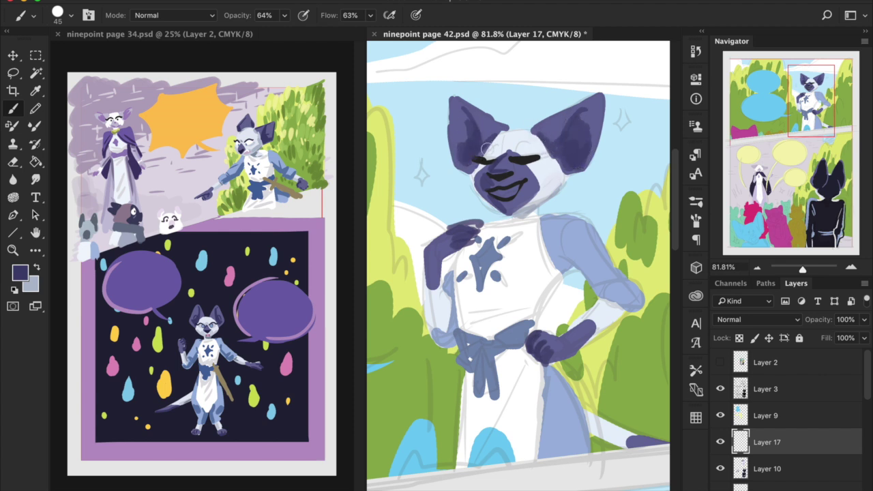
- Thin the closed eye beside the muzzle with sampled pale fur colour and pick up the black of the eye line
alt+click(495, 140)
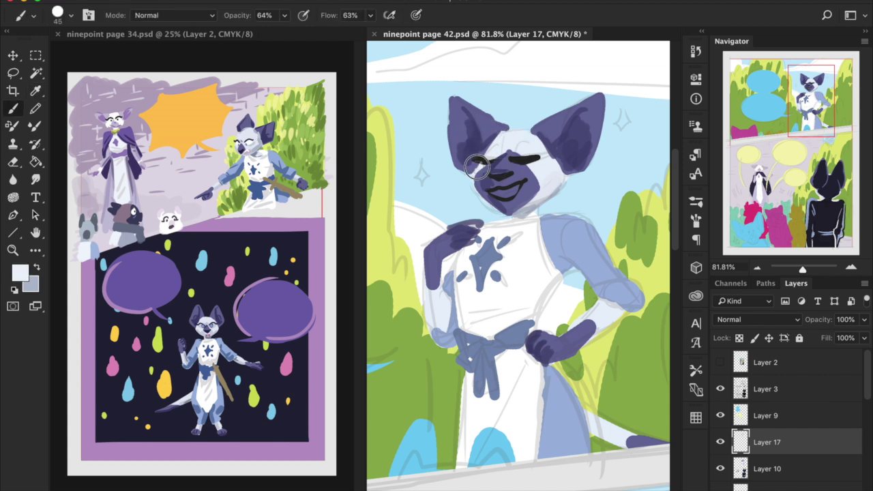
drag(474, 170, 482, 155)
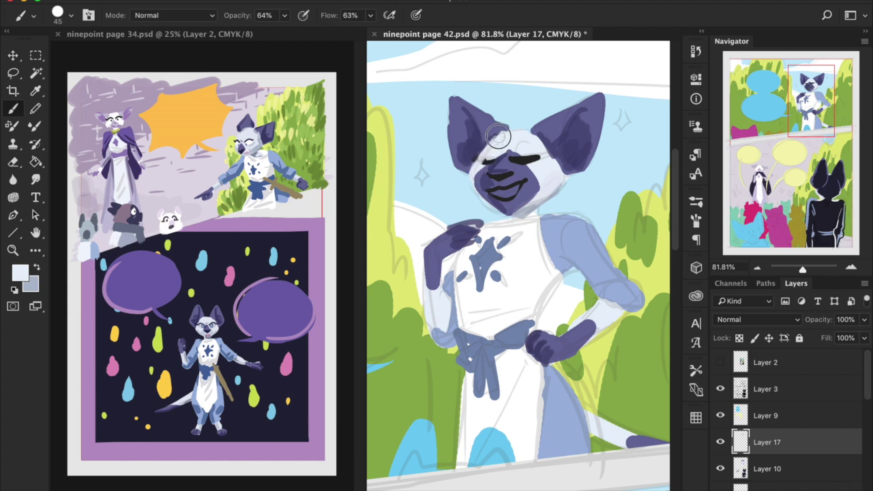
alt+click(488, 159)
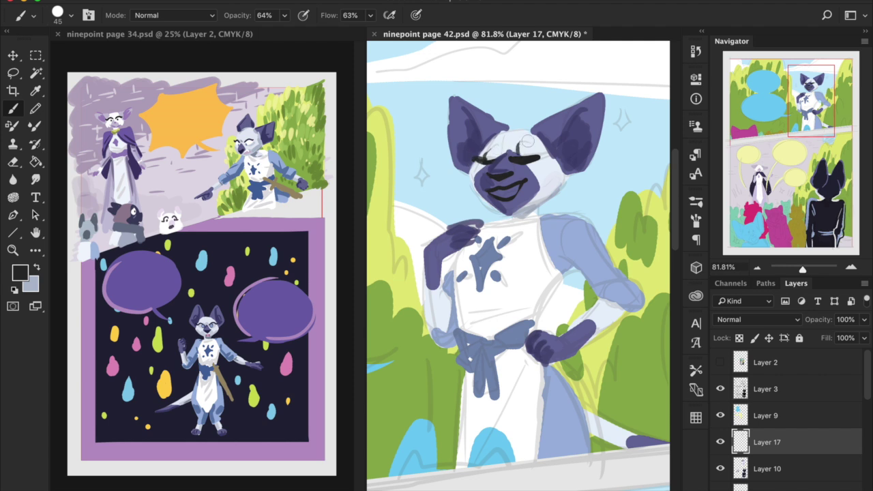
- Shade the eyelids with sampled grey and blend them into the forehead with pale fur colour
alt+click(529, 210)
drag(518, 146, 495, 149)
alt+click(503, 140)
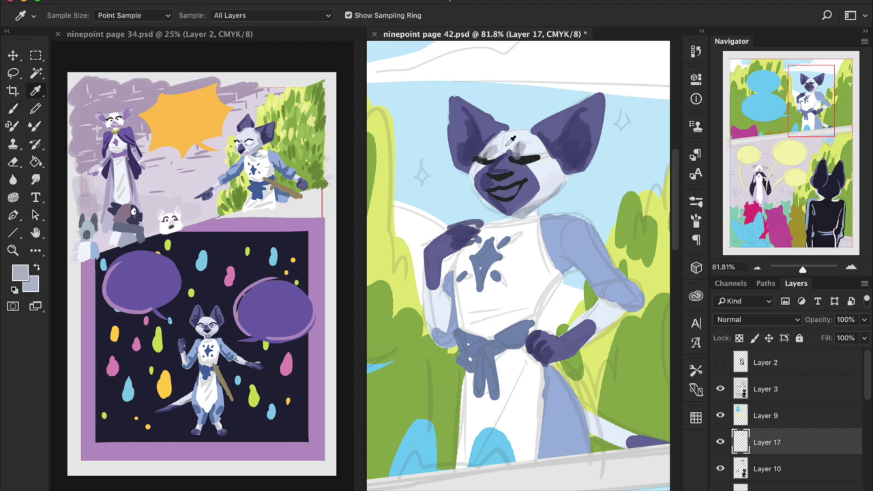
drag(525, 142, 526, 144)
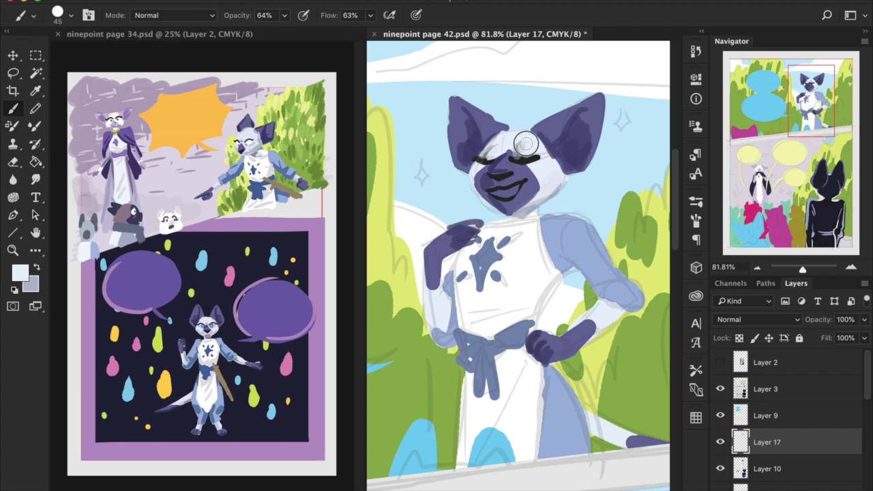
- Lighten the sampled muzzle purple to H 238, S 29, B 67 and paint highlights on the muzzle
alt+click(494, 171)
click(20, 272)
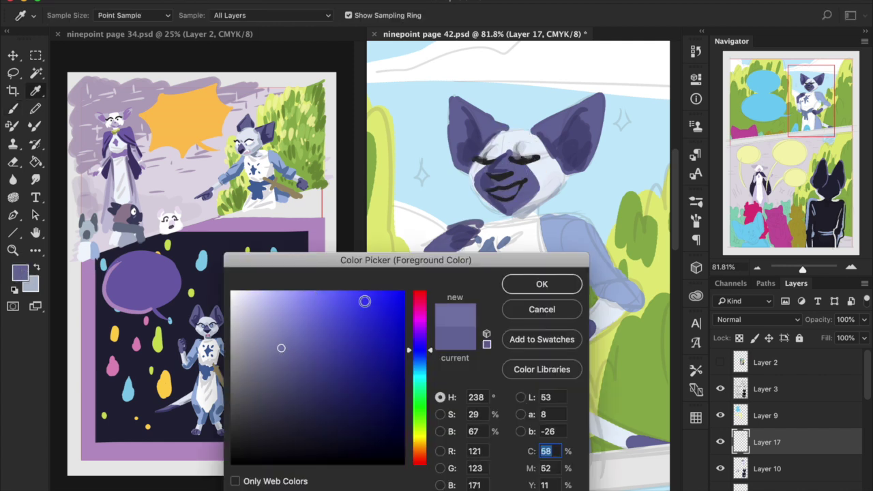
click(518, 284)
mouse_move(496, 168)
mouse_down()
mouse_move(507, 158)
mouse_move(484, 182)
mouse_up()
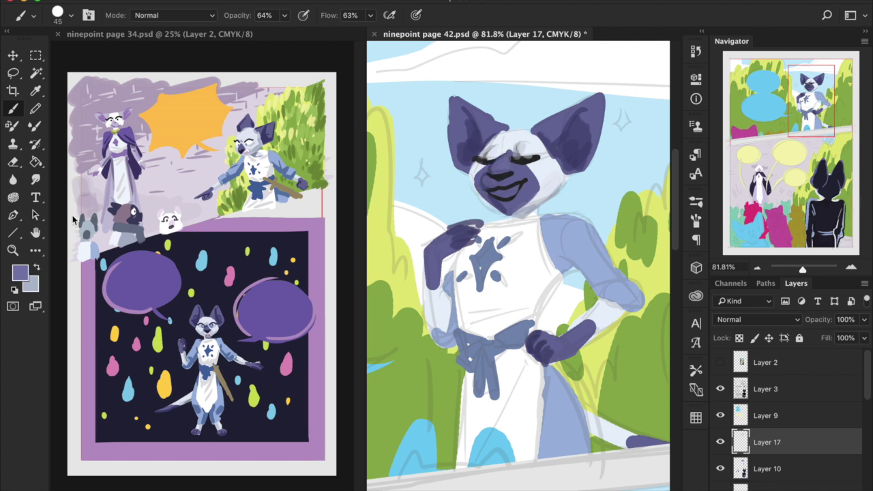
- Paint an open mouth in pink sampled from page 34 at 100% opacity, and tidy the muzzle above it with sampled purple
alt+click(247, 152)
drag(498, 191, 495, 186)
drag(286, 16, 327, 50)
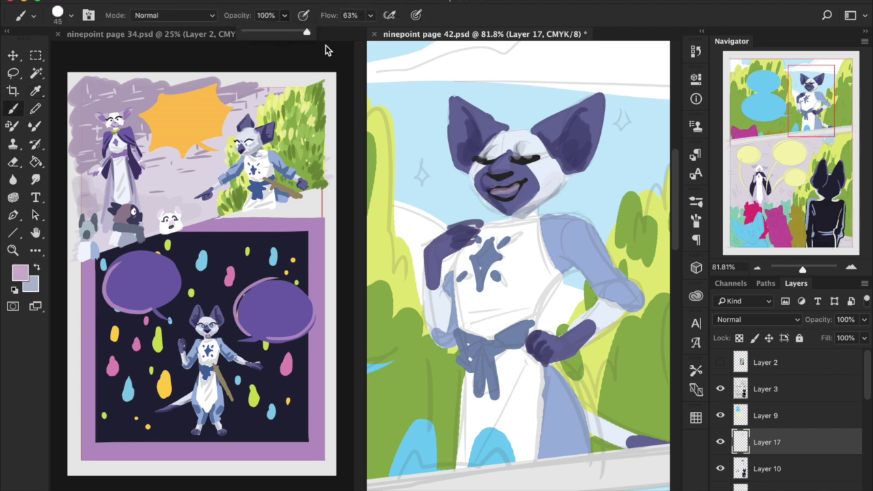
mouse_move(496, 191)
mouse_down()
mouse_move(522, 184)
mouse_move(512, 198)
mouse_move(496, 193)
mouse_move(518, 185)
mouse_move(502, 197)
mouse_up()
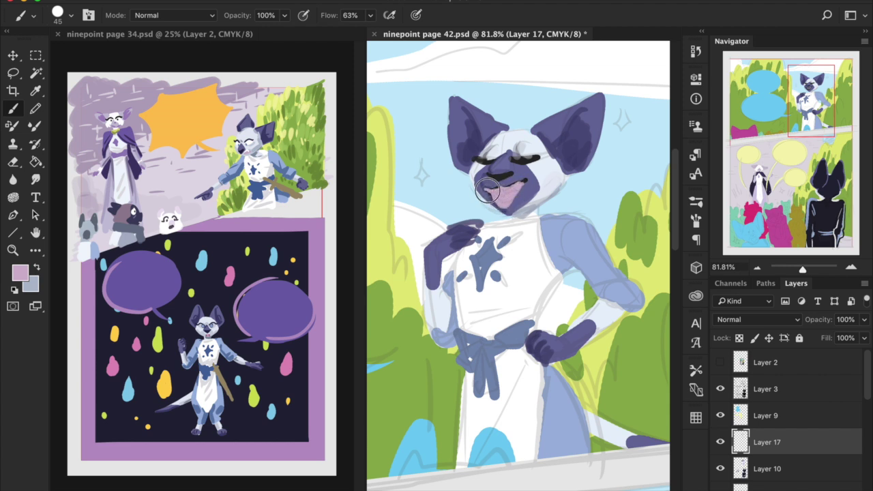
alt+click(474, 153)
drag(513, 179, 505, 177)
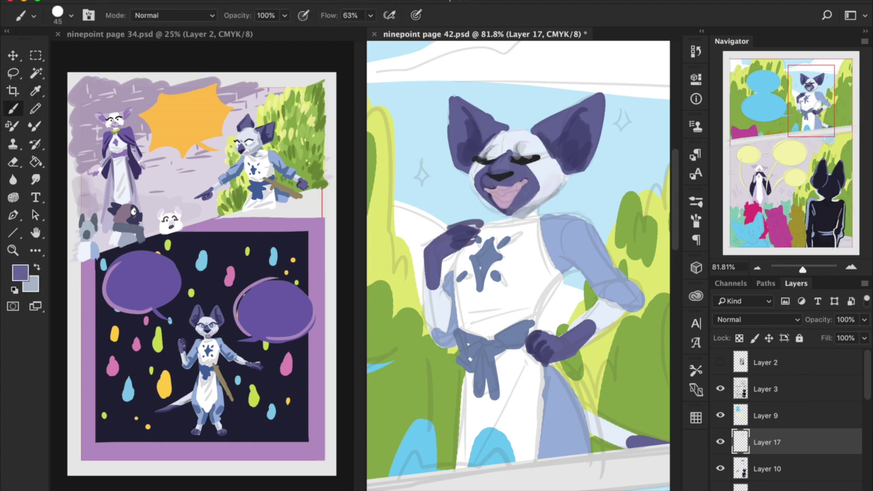
- Darken the mouth pink to H 307, S 26, B 67 and shade the inside of the mouth
key(i)
click(478, 201)
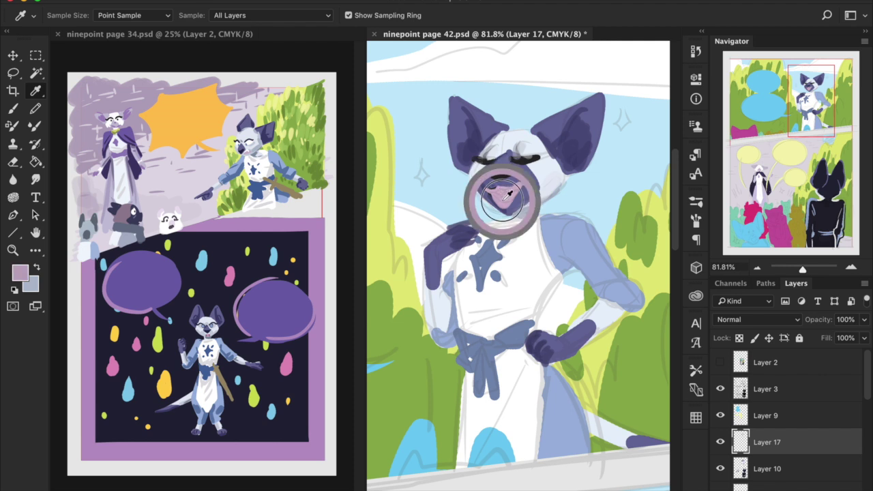
click(19, 273)
drag(269, 331, 275, 347)
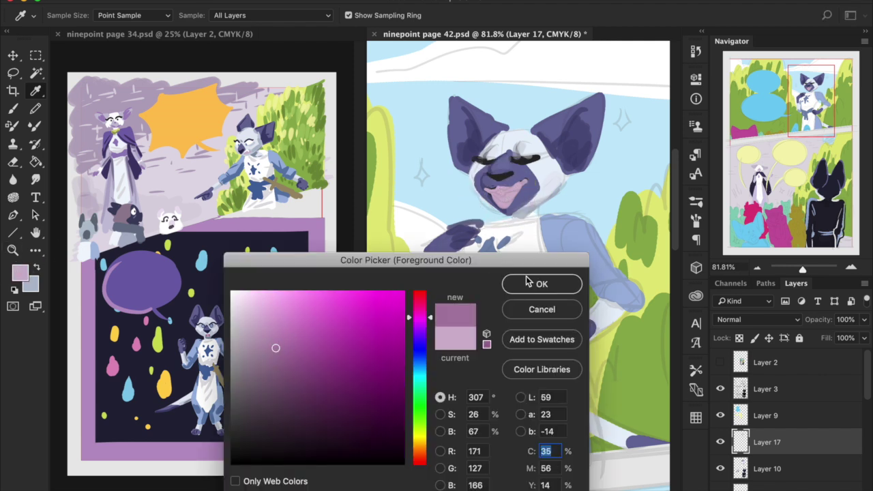
click(541, 284)
key(b)
mouse_move(492, 193)
mouse_down()
mouse_move(521, 185)
mouse_move(505, 206)
mouse_move(516, 206)
mouse_move(504, 205)
mouse_move(524, 187)
mouse_move(500, 204)
mouse_up()
- Reshape the mouth's edges and tongue with purples and pink sampled from the muzzle and mouth
alt+click(527, 206)
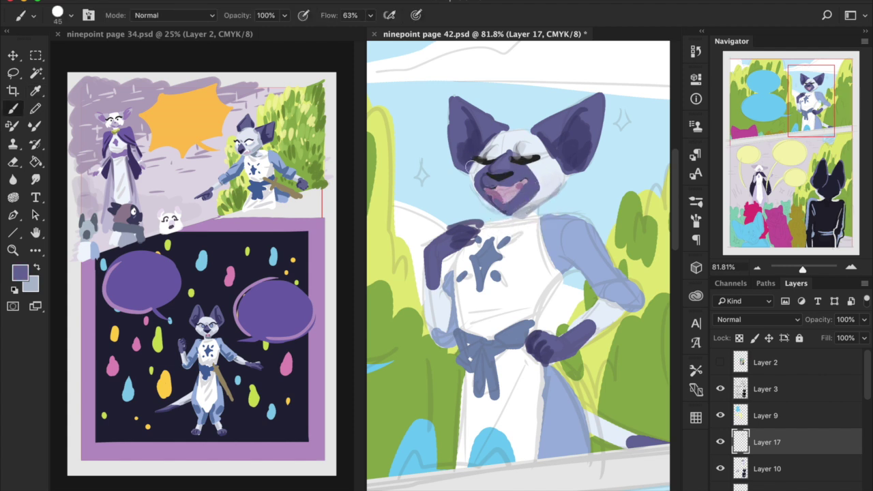
alt+click(480, 181)
drag(488, 197, 509, 203)
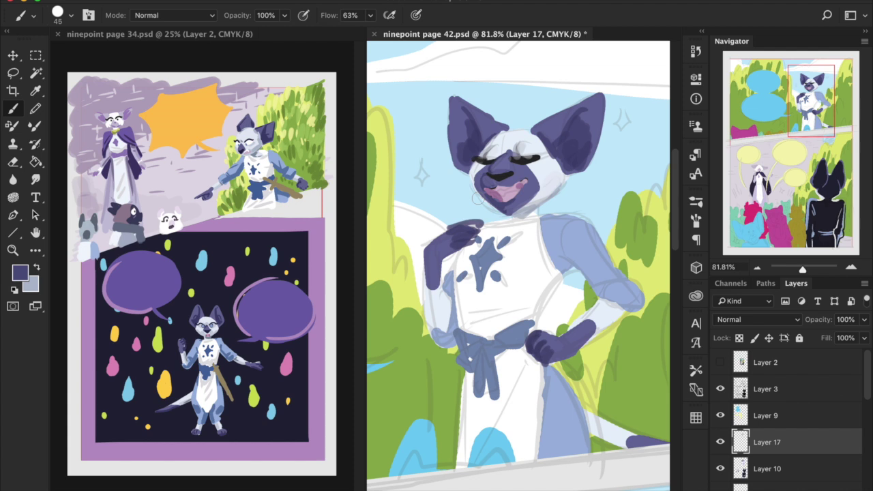
mouse_move(489, 198)
mouse_down()
mouse_move(482, 188)
mouse_move(502, 206)
mouse_up()
alt+click(498, 193)
drag(497, 192, 499, 188)
alt+click(490, 170)
mouse_move(492, 187)
mouse_down()
mouse_move(526, 177)
mouse_move(509, 199)
mouse_up()
- Reset to the default colours and paint the teeth in white
click(15, 290)
click(37, 269)
mouse_move(497, 192)
mouse_down()
mouse_move(521, 185)
mouse_move(492, 192)
mouse_up()
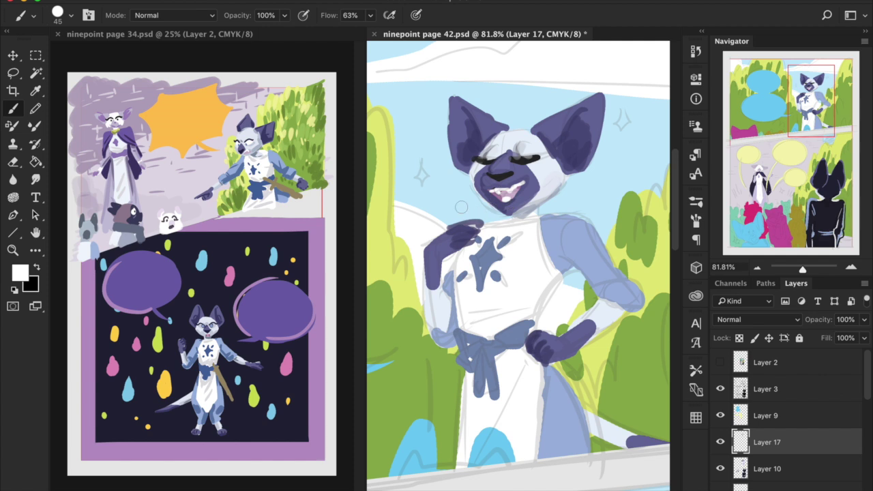
- Darken the sampled ear purple, paint deep shadows inside the ears, and undo the stray stroke beside the ear
key(i)
click(457, 148)
click(20, 273)
click(307, 398)
click(543, 281)
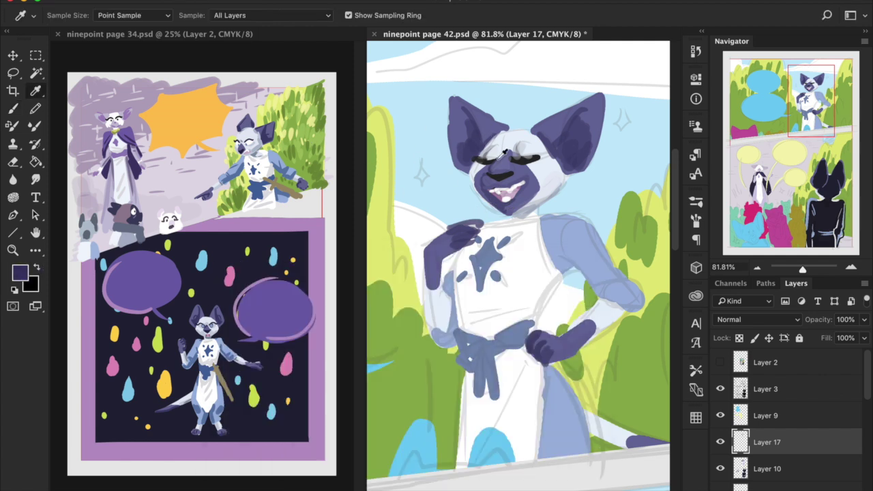
key(b)
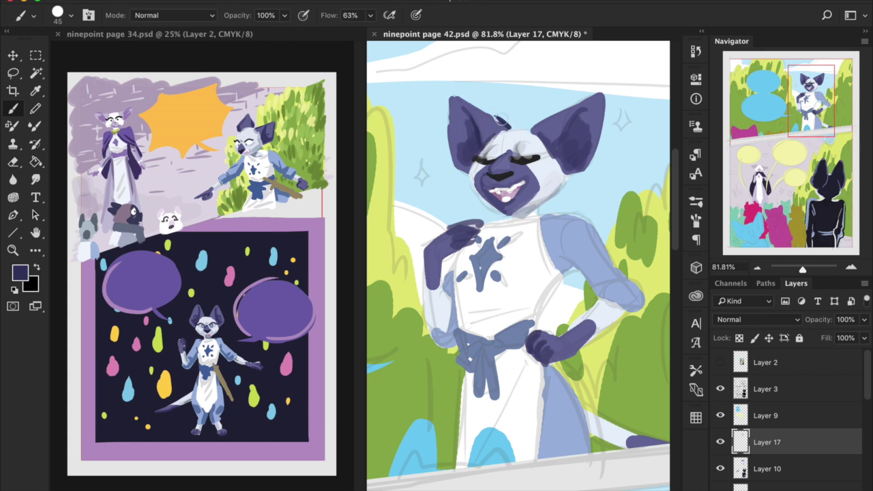
key(super+z)
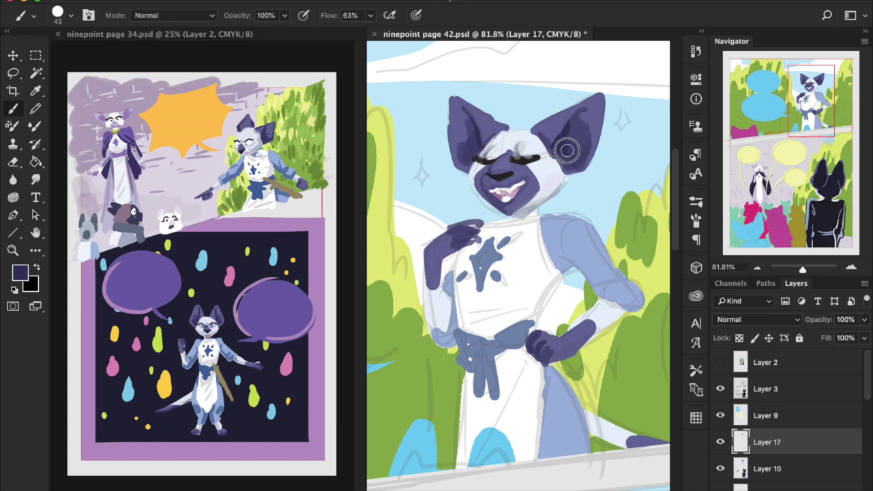
alt+click(471, 130)
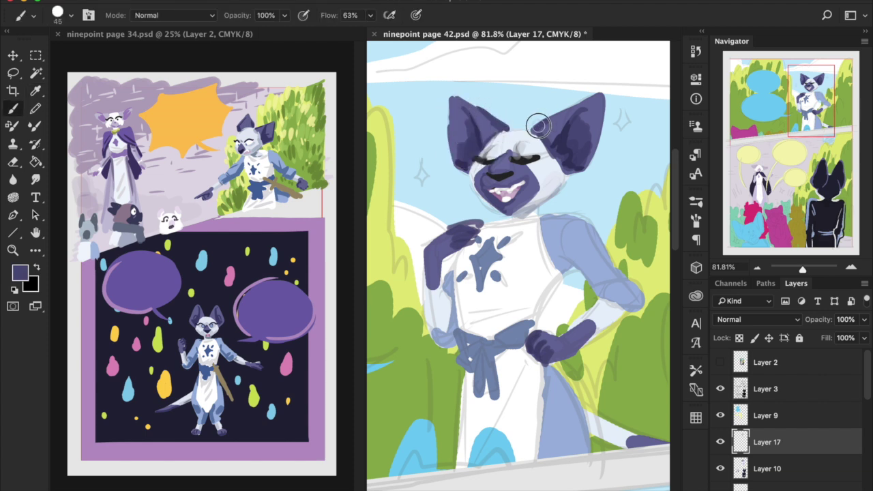
- Sample the sky blue and trim the outer edges of both ears with it
key(i)
click(519, 123)
key(b)
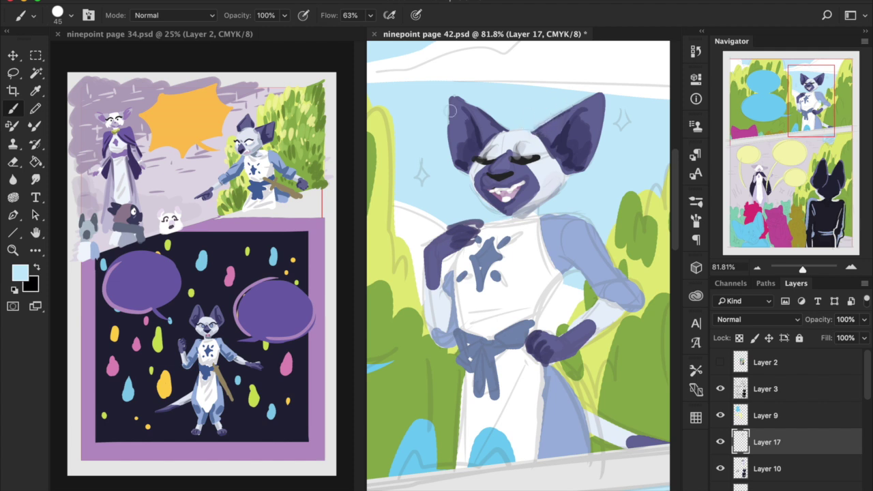
drag(451, 117, 453, 97)
drag(596, 107, 591, 145)
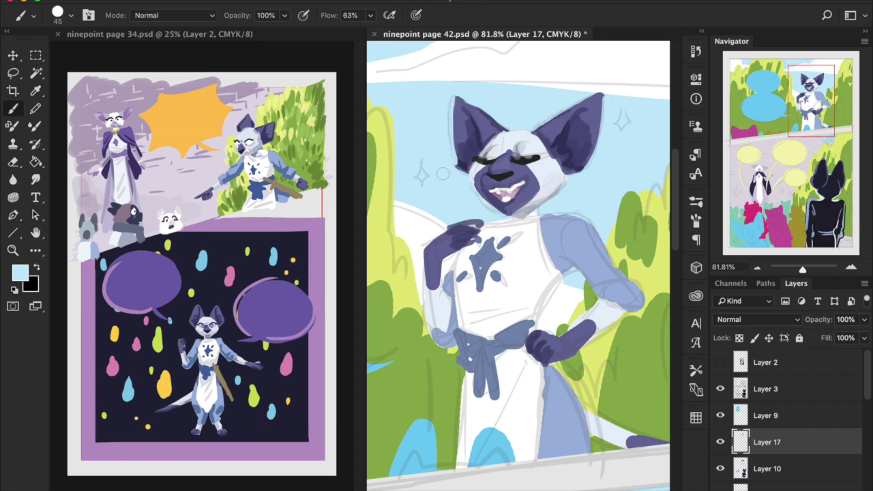
- Sample a dark purple from the face and darken the muzzle around the mouth
alt+click(490, 163)
drag(481, 178, 485, 200)
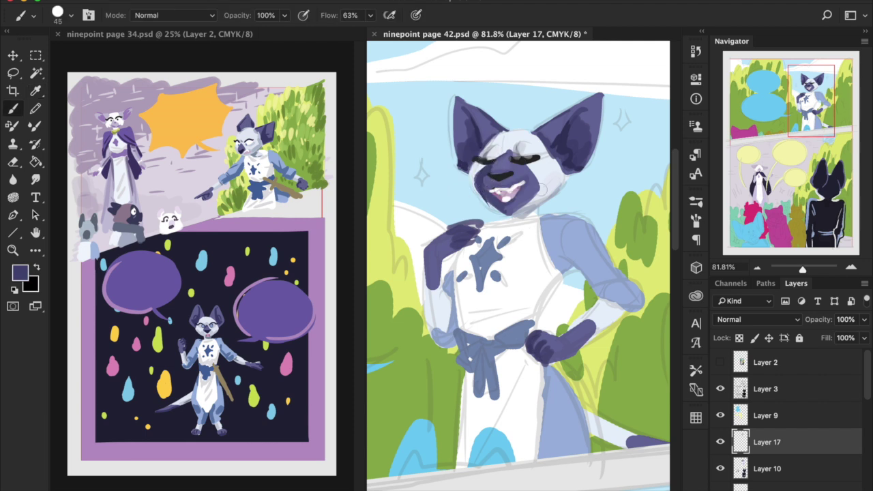
mouse_move(518, 184)
mouse_down()
mouse_move(493, 191)
mouse_move(527, 176)
mouse_move(523, 184)
mouse_up()
- Sample light grey from the tunic on page 34 and paint fold shadows on the tunic's side, waist and collar
key(i)
click(276, 186)
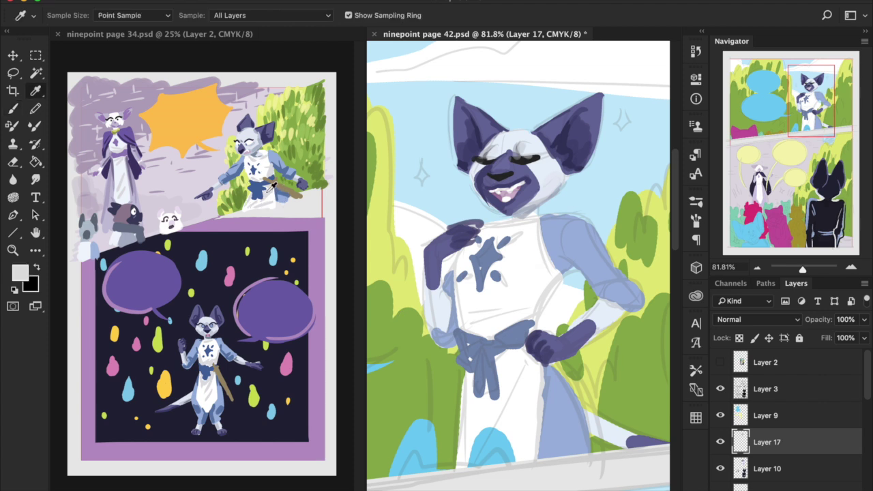
key(b)
mouse_move(532, 300)
mouse_down()
mouse_move(551, 277)
mouse_move(529, 310)
mouse_up()
mouse_move(476, 316)
mouse_down()
mouse_move(512, 306)
mouse_move(512, 320)
mouse_up()
drag(502, 224, 521, 225)
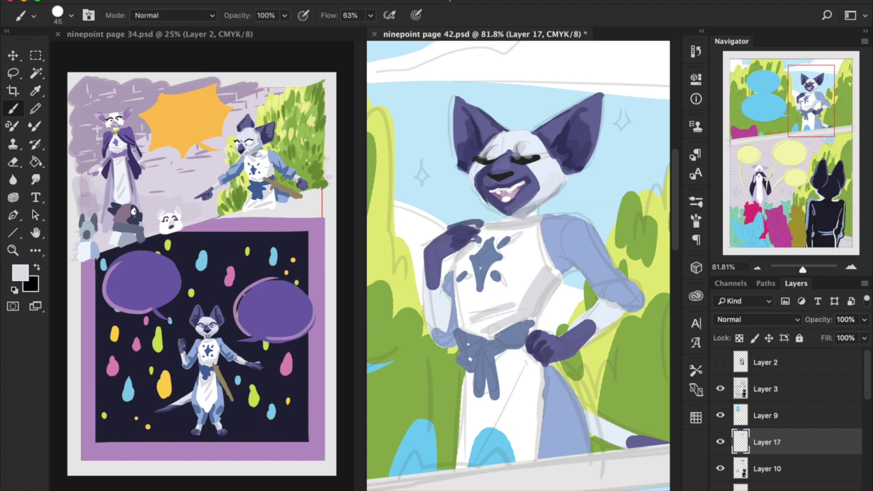
- Paint light grey fold shadows down the tunic's skirt below the waist sash
mouse_move(494, 332)
mouse_down()
mouse_move(498, 305)
mouse_move(473, 316)
mouse_move(489, 333)
mouse_move(502, 310)
mouse_move(520, 333)
mouse_move(535, 403)
mouse_up()
scroll(488, 332, down, 2)
drag(470, 356, 474, 415)
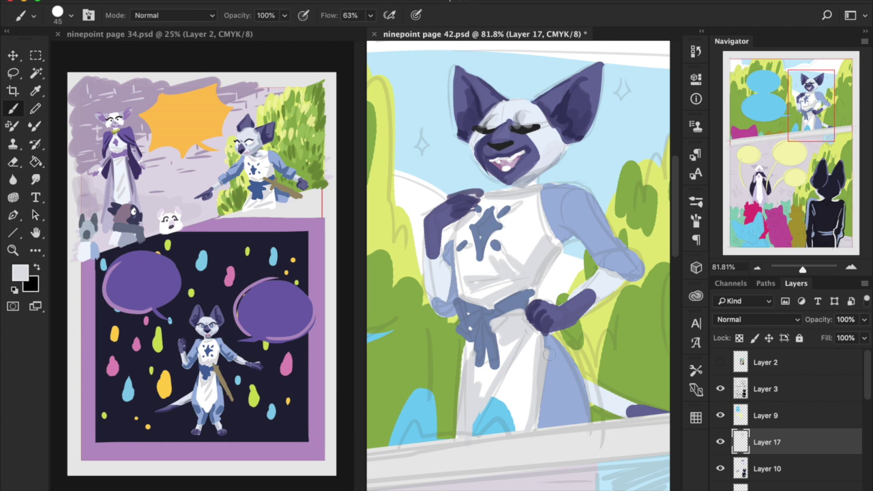
click(757, 268)
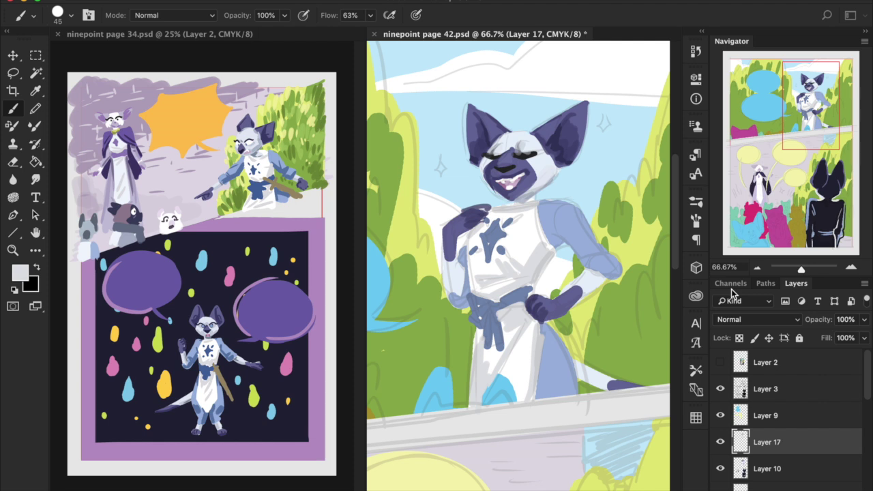
- Sample the purple from inside the cat's ear and touch up the fingers of the hand resting on the hip
key(i)
click(496, 131)
click(494, 140)
key(b)
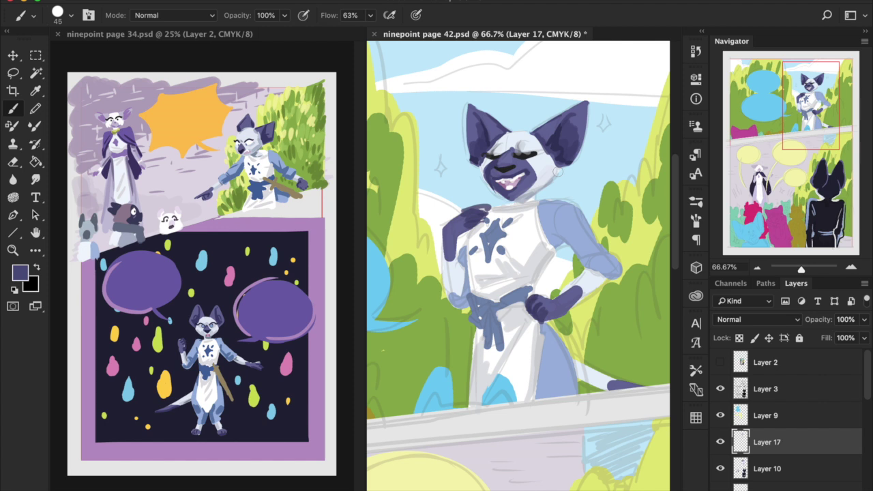
mouse_move(530, 311)
mouse_down()
mouse_move(580, 298)
mouse_move(544, 314)
mouse_up()
- Sample the pale fur colour from the raised arm and darken it to a muted blue-grey with hue 213
key(i)
click(460, 271)
click(20, 273)
click(264, 322)
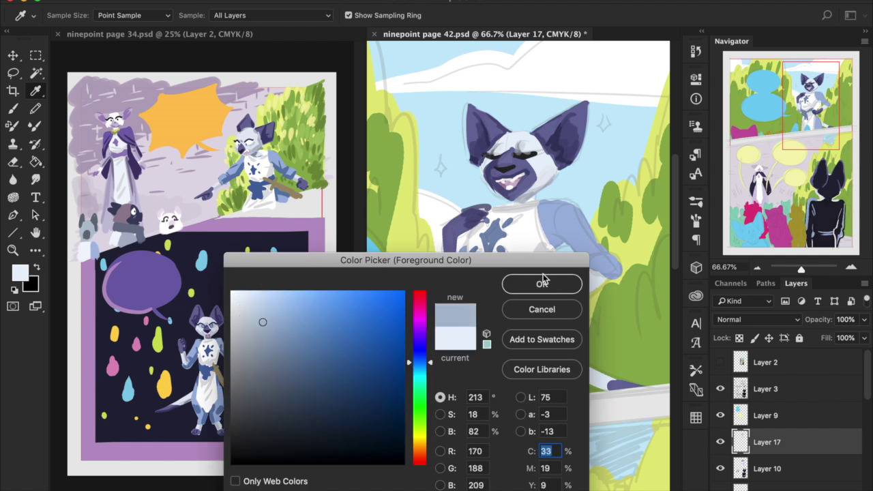
click(542, 284)
key(b)
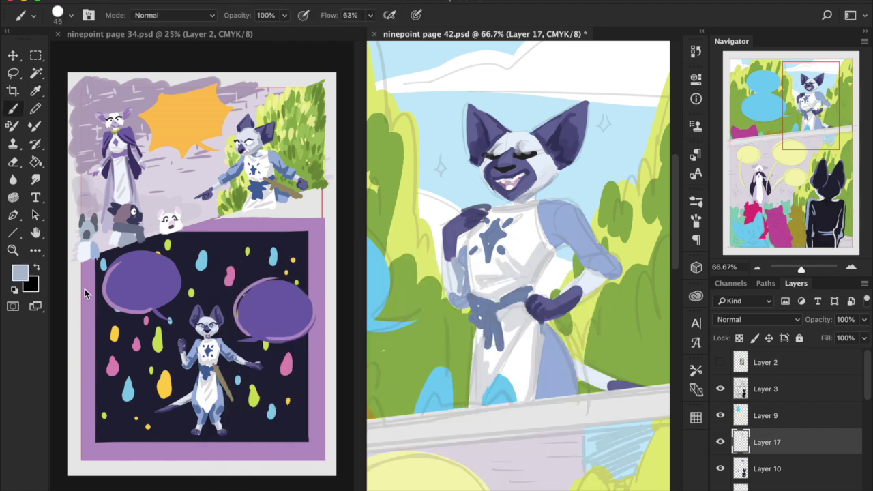
key(i)
click(20, 273)
click(265, 320)
click(542, 284)
key(b)
- Fine-tune the blue-grey brush colour and paint soft shadows on both forearms and the pale part of the tail
key(i)
click(20, 273)
click(259, 311)
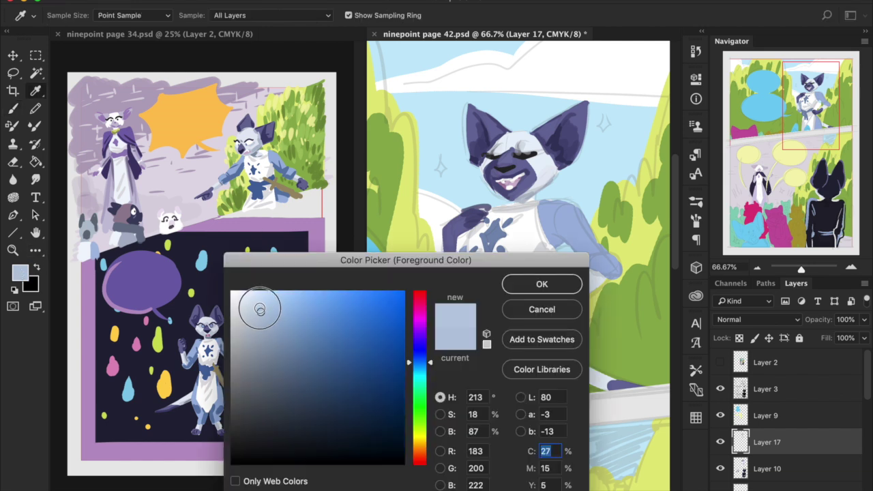
click(518, 285)
key(b)
mouse_move(459, 272)
mouse_down()
mouse_move(457, 263)
mouse_move(463, 286)
mouse_up()
mouse_move(589, 283)
mouse_down()
mouse_move(580, 294)
mouse_move(604, 277)
mouse_up()
drag(580, 371, 608, 386)
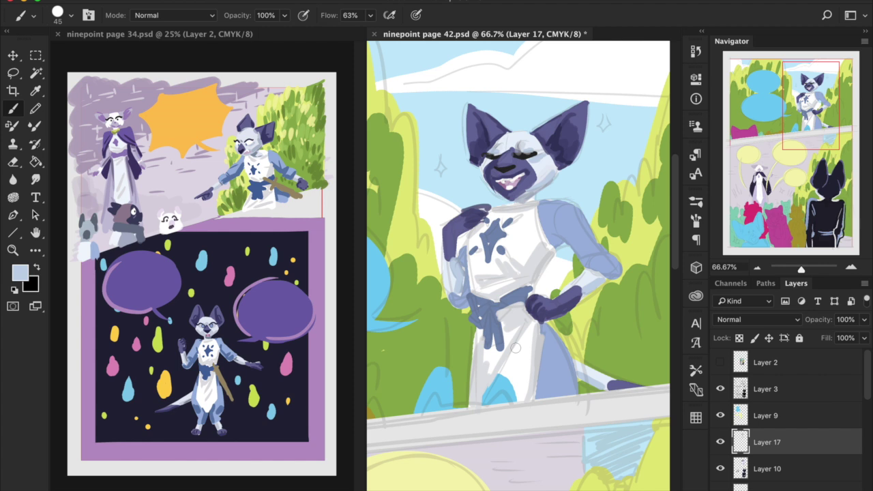
- Sample the sleeve's shadow blue from page 34, undo the first dab, and paint fold shadows on the bent arm's sleeve
key(i)
click(286, 167)
key(b)
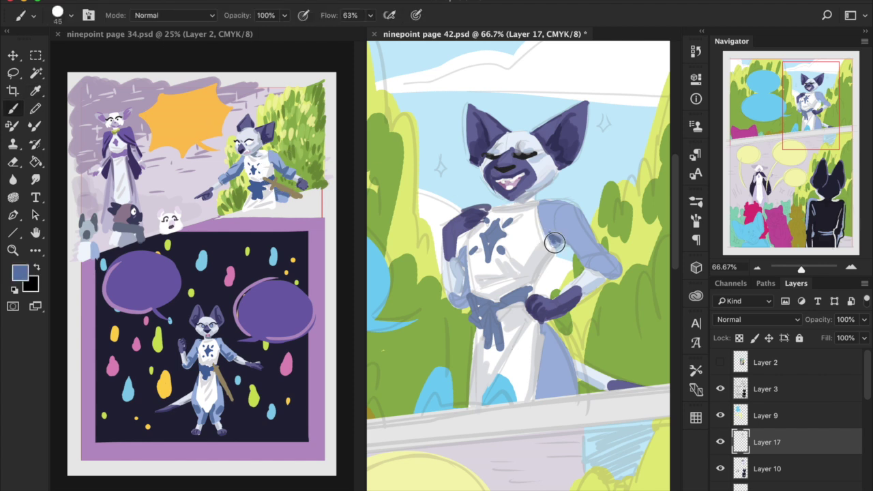
key(super+z)
mouse_move(552, 224)
mouse_down()
mouse_move(581, 259)
mouse_move(596, 253)
mouse_move(585, 267)
mouse_move(610, 255)
mouse_up()
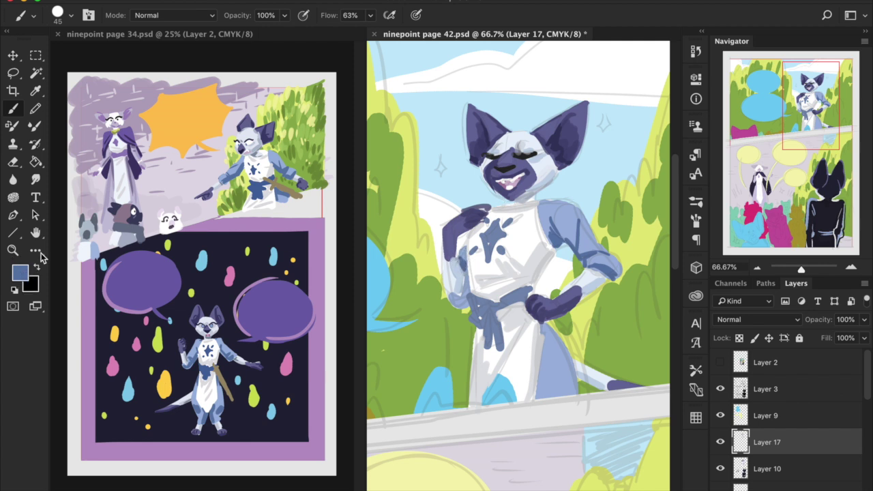
- Lighten the shadow blue slightly and shade the raised arm's sleeve and the upper sleeve of the bent arm
click(20, 273)
drag(309, 348, 299, 335)
click(518, 284)
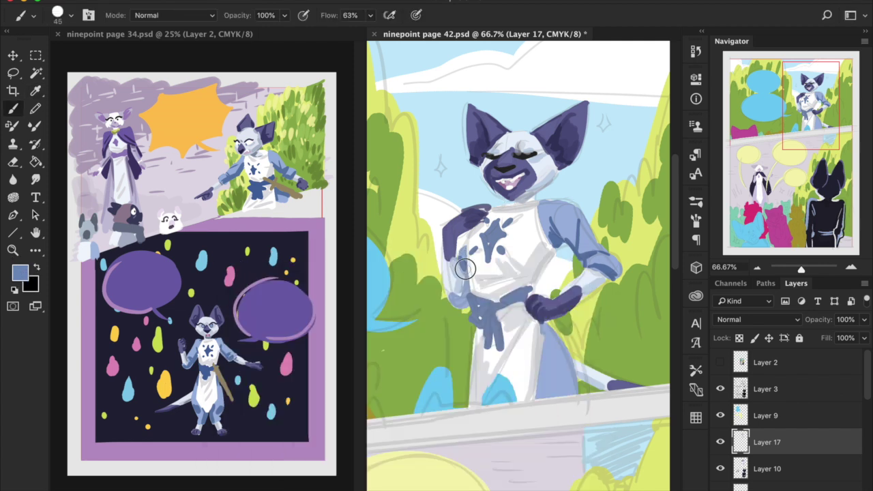
drag(451, 294, 469, 284)
mouse_move(552, 228)
mouse_down()
mouse_move(553, 242)
mouse_move(578, 240)
mouse_move(567, 239)
mouse_move(590, 251)
mouse_move(597, 242)
mouse_move(601, 270)
mouse_move(589, 263)
mouse_up()
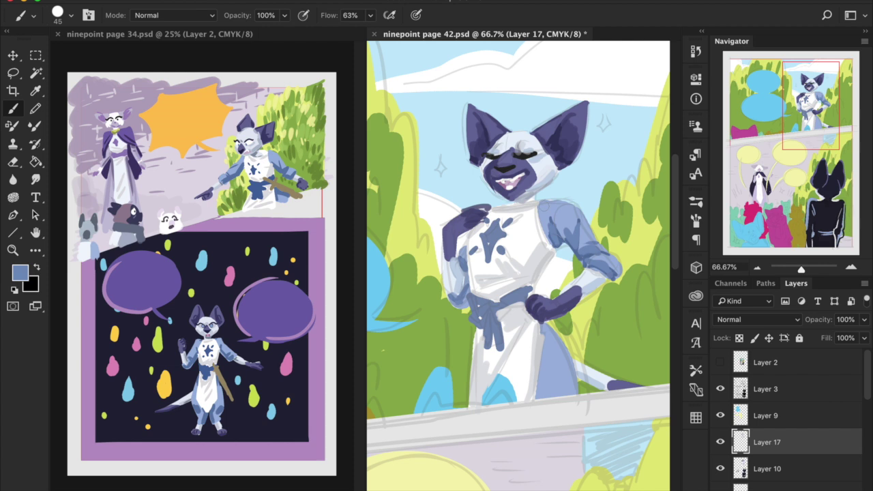
drag(466, 233, 468, 260)
- Repaint the waist sash with the blue sampled from page 34, and add darker blue shadows to its knot and folds
alt+click(205, 364)
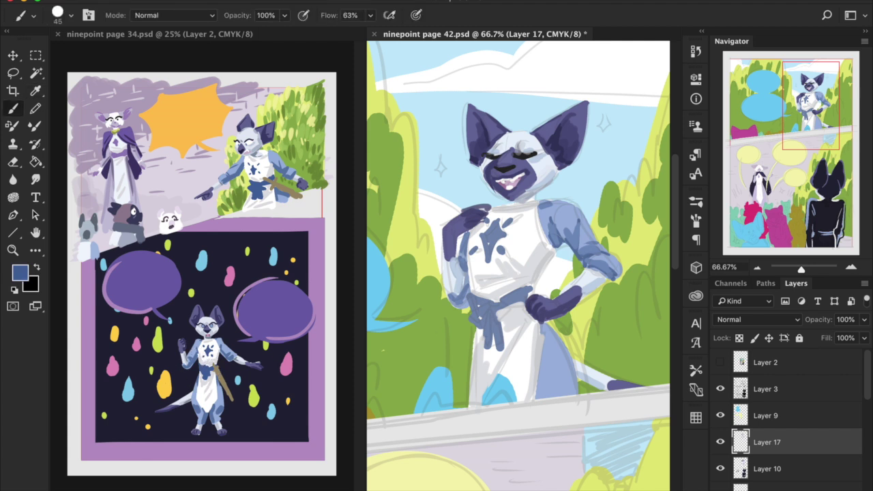
mouse_move(481, 305)
mouse_down()
mouse_move(536, 285)
mouse_move(501, 308)
mouse_move(523, 299)
mouse_move(468, 299)
mouse_move(491, 314)
mouse_move(470, 319)
mouse_move(482, 322)
mouse_move(489, 312)
mouse_move(483, 343)
mouse_move(492, 350)
mouse_move(492, 316)
mouse_move(506, 350)
mouse_move(492, 319)
mouse_move(487, 336)
mouse_move(499, 315)
mouse_up()
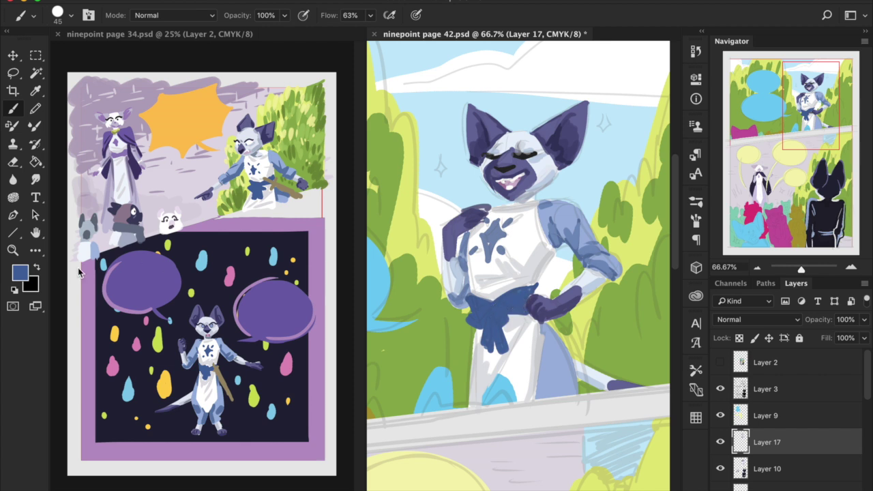
click(19, 273)
click(335, 382)
click(542, 284)
mouse_move(505, 309)
mouse_down()
mouse_move(520, 300)
mouse_move(522, 310)
mouse_move(476, 305)
mouse_up()
alt+click(467, 293)
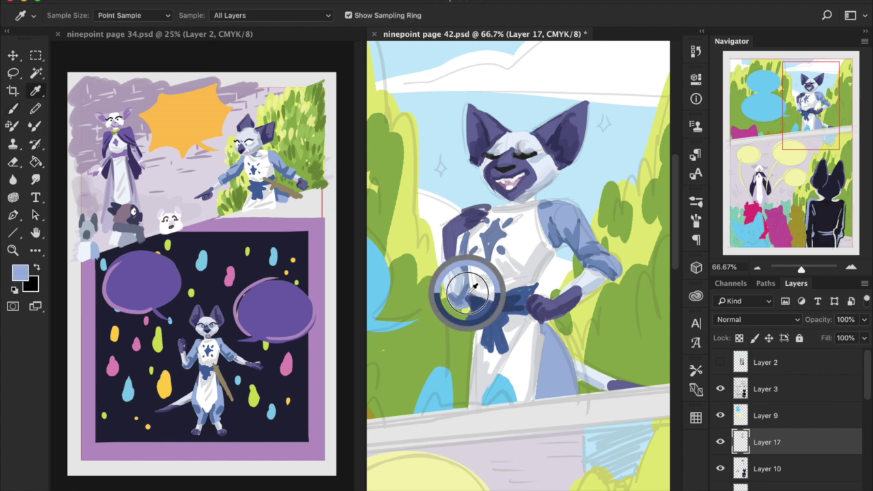
alt+click(492, 315)
mouse_move(487, 321)
mouse_down()
mouse_move(494, 318)
mouse_move(497, 336)
mouse_move(489, 303)
mouse_move(493, 342)
mouse_up()
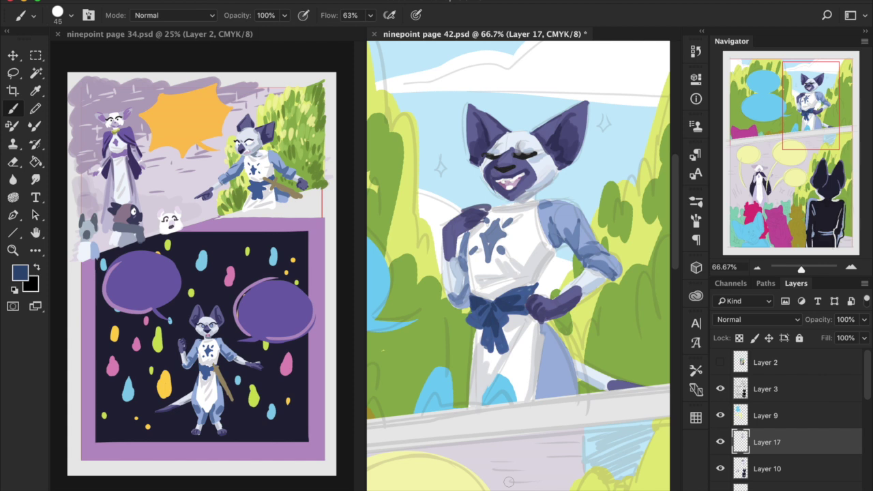
- Widen the page 42 view, sample the sleeve's shadow blue, and paint shadows down the blue trouser leg
drag(362, 161, 227, 201)
key(i)
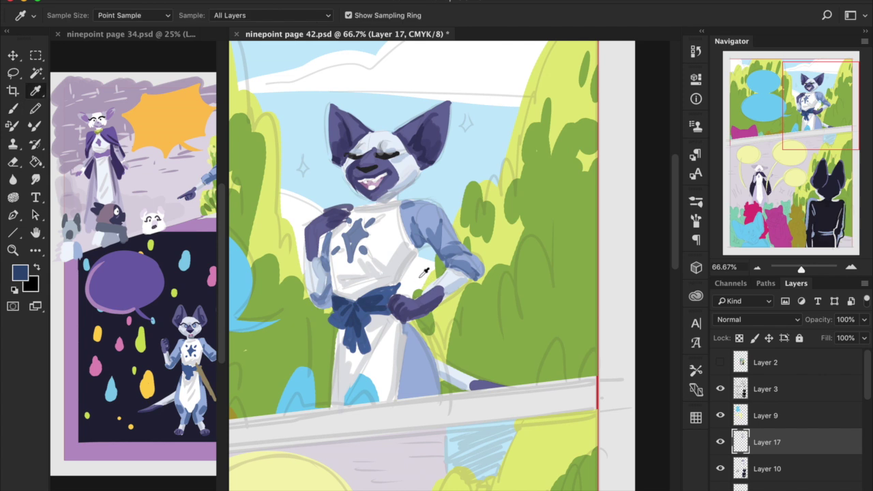
click(417, 234)
key(b)
drag(408, 329, 397, 406)
mouse_move(428, 355)
mouse_down()
mouse_move(437, 397)
mouse_move(407, 402)
mouse_move(412, 356)
mouse_up()
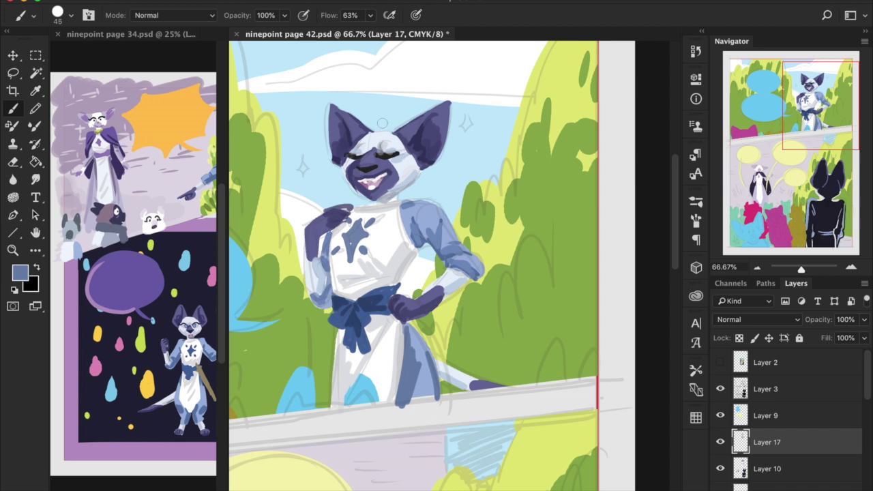
- Shade the dark tail end with purple sampled from the hand, and deepen the ear shadows with darker purple from the ear
alt+click(417, 308)
drag(475, 390, 476, 392)
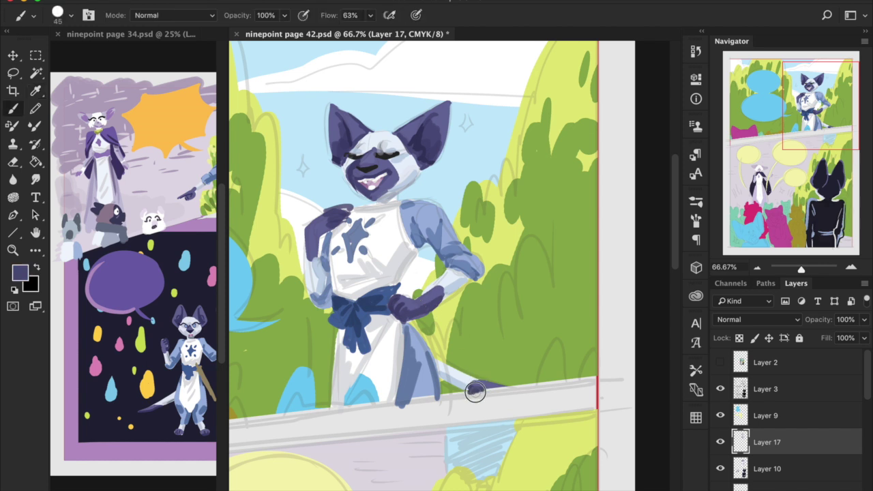
key(alt)
alt+click(419, 142)
drag(413, 146, 415, 156)
mouse_move(447, 124)
mouse_down()
mouse_move(440, 150)
mouse_move(442, 134)
mouse_up()
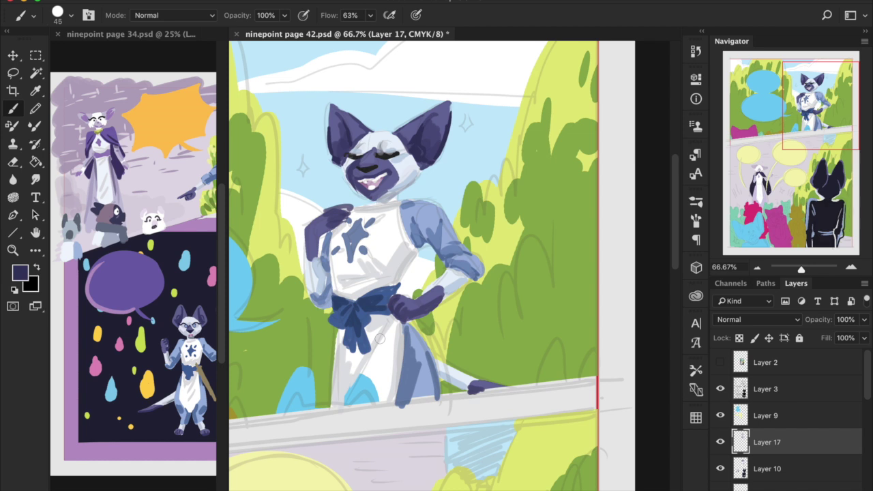
- Zoom out to show the whole first panel and add a new layer directly above Layer 7 for the foliage
click(756, 267)
drag(821, 150, 778, 122)
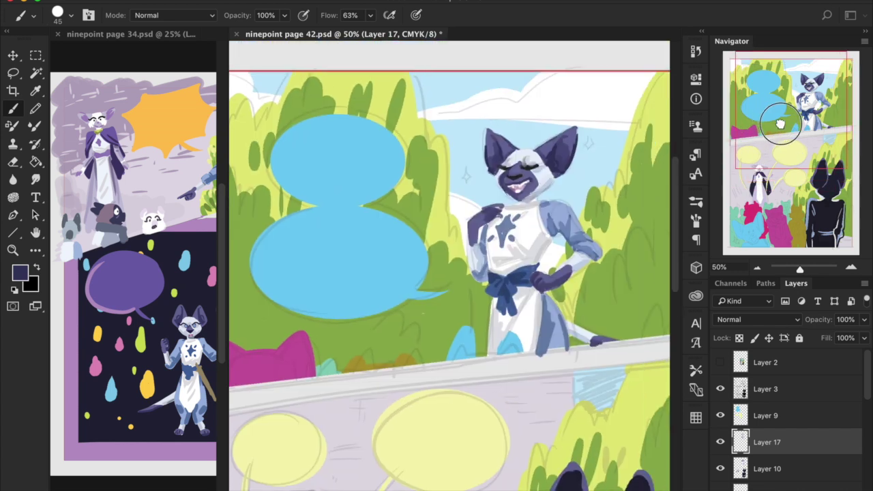
click(757, 268)
drag(799, 271, 801, 270)
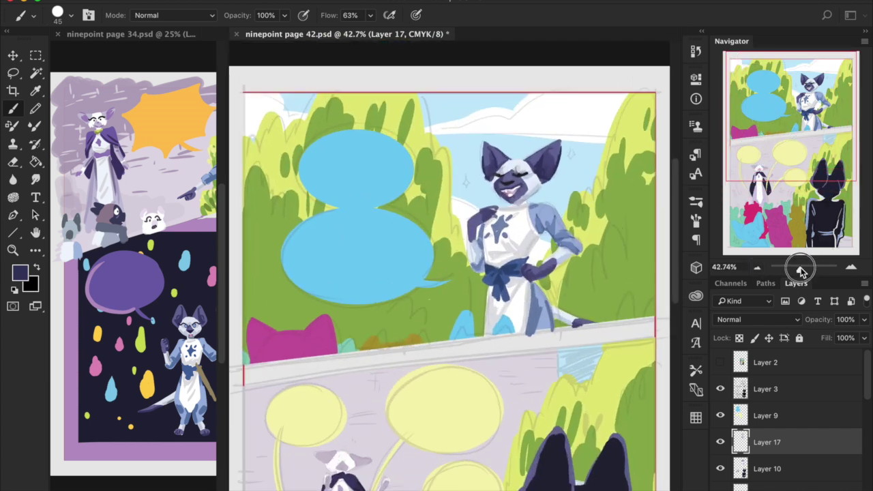
scroll(860, 437, down, 2)
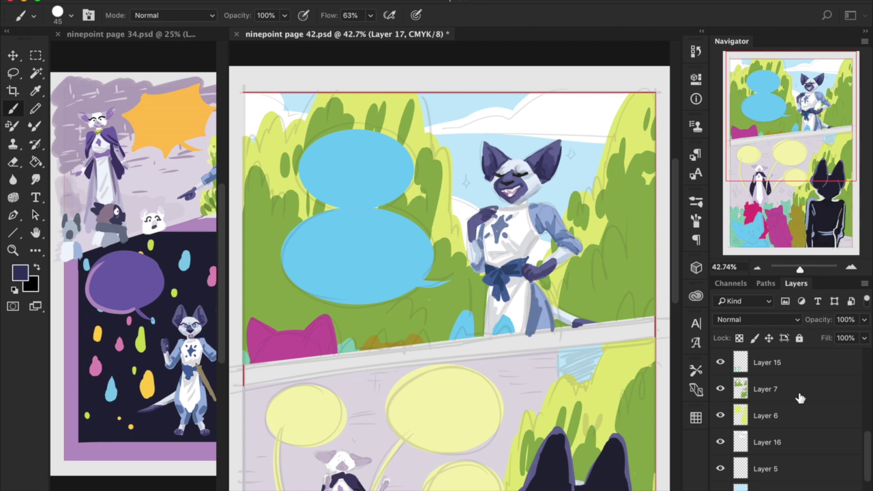
click(799, 393)
click(827, 488)
- Sample the bush green, set the brush to 47% opacity and about 125 px, and paint leaf strokes on the first panel's left bushes
key(i)
click(264, 208)
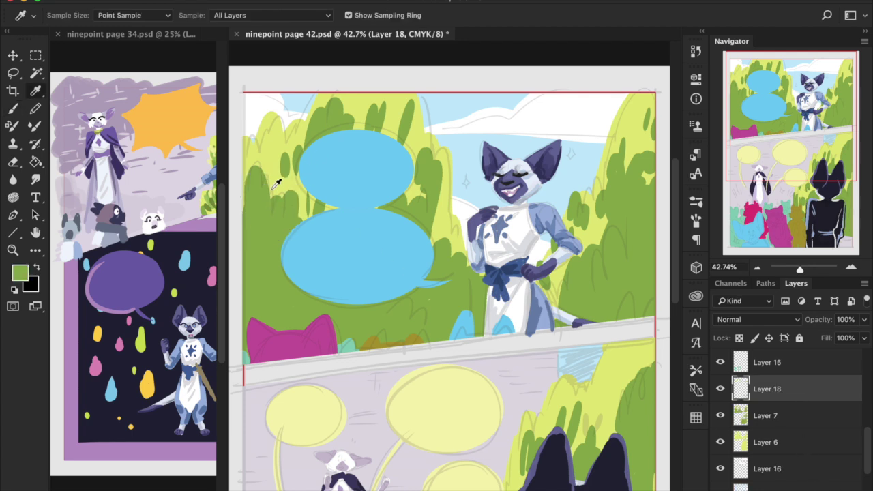
key(b)
click(370, 16)
click(284, 16)
click(250, 31)
key(bracketright)
key(bracketright)
key(bracketright)
drag(257, 165, 267, 191)
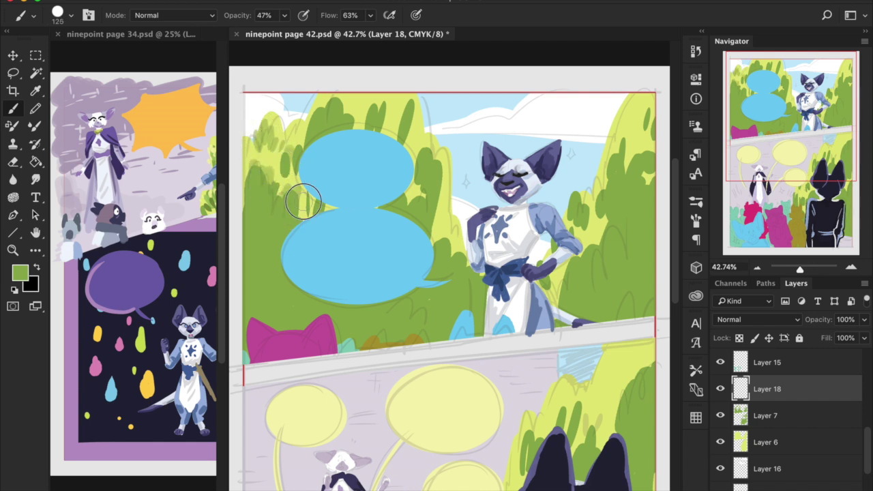
- Sample the light yellow-green and dab leaf highlights on the dark bush beneath the blue speech balloons
key(i)
click(271, 163)
key(b)
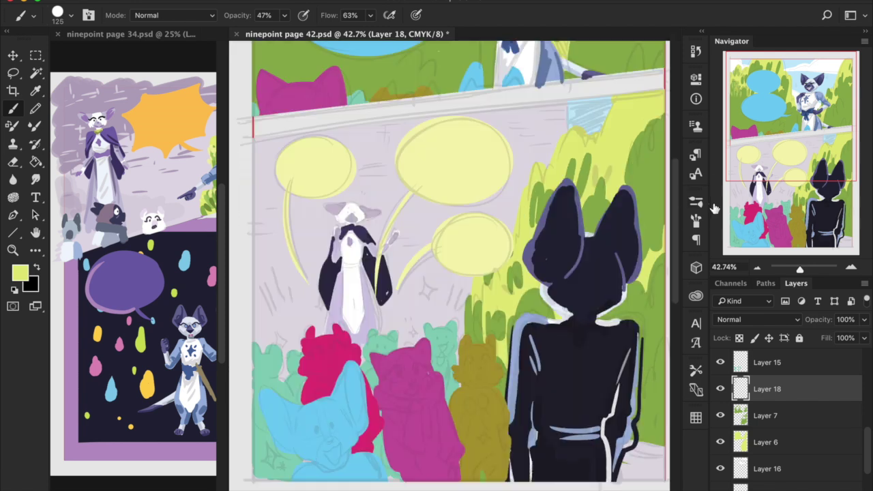
scroll(546, 197, down, 5)
click(693, 222)
drag(751, 173, 756, 143)
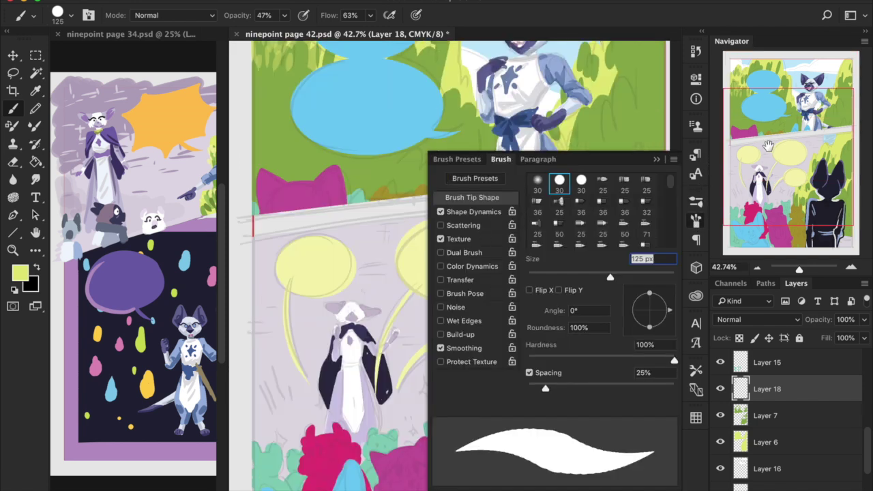
click(695, 222)
drag(413, 157, 407, 171)
drag(420, 153, 414, 175)
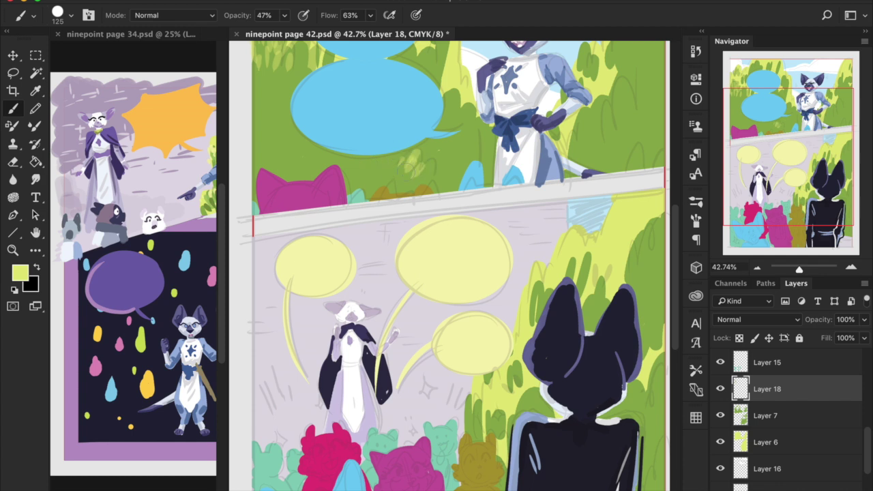
- Paint translucent yellow-green leaf strokes over the bushes around the blue speech balloons
drag(736, 119, 742, 99)
mouse_move(412, 98)
mouse_down()
mouse_move(407, 126)
mouse_move(414, 66)
mouse_move(416, 103)
mouse_move(431, 95)
mouse_move(416, 145)
mouse_up()
drag(310, 110, 265, 184)
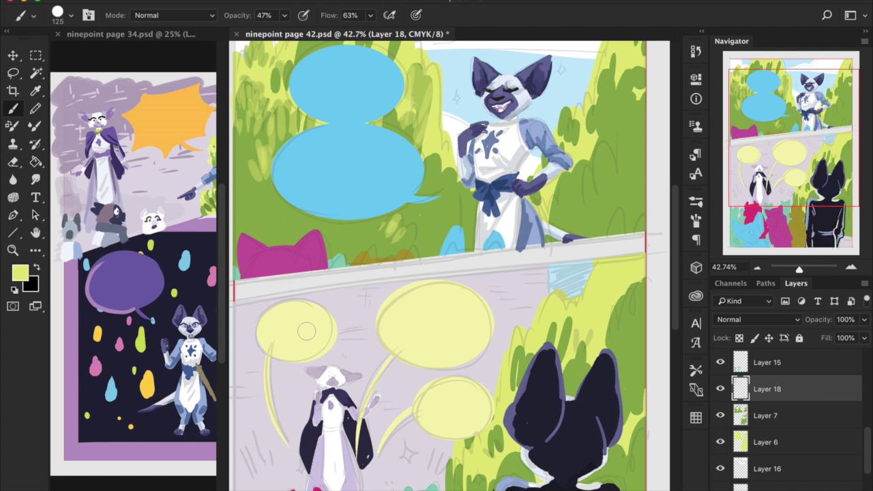
drag(775, 131, 777, 113)
drag(405, 75, 388, 127)
mouse_move(401, 90)
mouse_down()
mouse_move(373, 75)
mouse_move(359, 134)
mouse_move(327, 66)
mouse_move(319, 94)
mouse_move(302, 91)
mouse_move(328, 118)
mouse_up()
- Sample a mid green as a second colour and alternate it with yellow-green to layer leaves on the bushes around the balloons
key(x)
alt+click(307, 89)
mouse_move(283, 111)
mouse_down()
mouse_move(259, 156)
mouse_move(260, 141)
mouse_move(254, 181)
mouse_up()
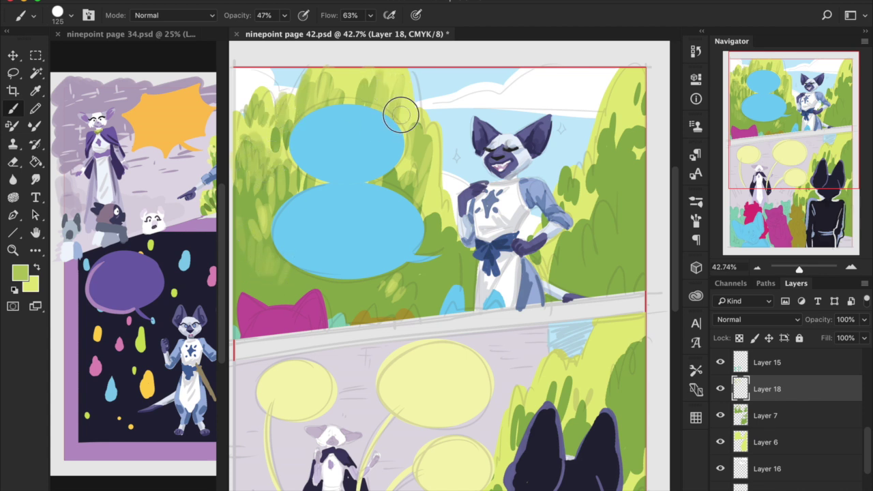
key(x)
mouse_move(422, 210)
mouse_down()
mouse_move(416, 264)
mouse_move(430, 283)
mouse_up()
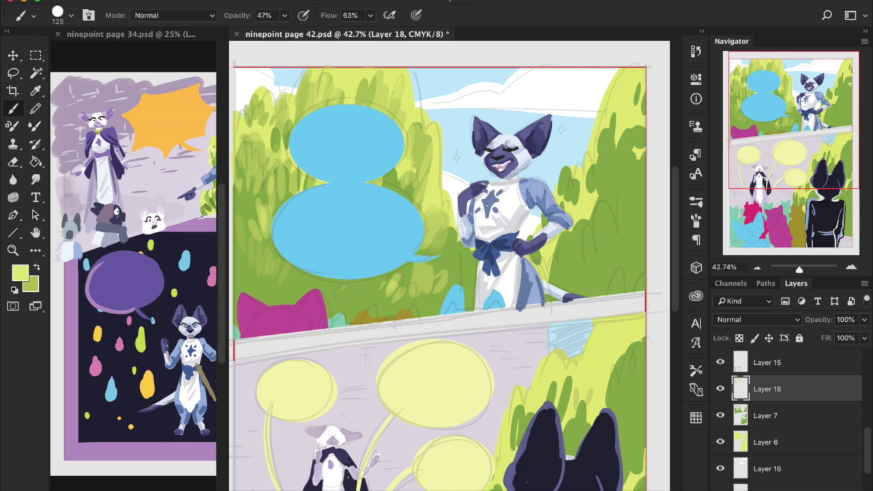
- Layer leaf strokes on the bushes behind the cat's bent arm, alternating yellow-green with a dark green sampled from the foliage
mouse_move(592, 196)
mouse_down()
mouse_move(593, 176)
mouse_move(600, 202)
mouse_move(611, 127)
mouse_move(618, 169)
mouse_move(621, 125)
mouse_move(635, 125)
mouse_move(631, 137)
mouse_move(607, 82)
mouse_move(583, 175)
mouse_move(560, 168)
mouse_move(580, 226)
mouse_up()
key(x)
alt+click(625, 162)
key(x)
mouse_move(549, 258)
mouse_down()
mouse_move(600, 222)
mouse_move(596, 262)
mouse_move(620, 258)
mouse_up()
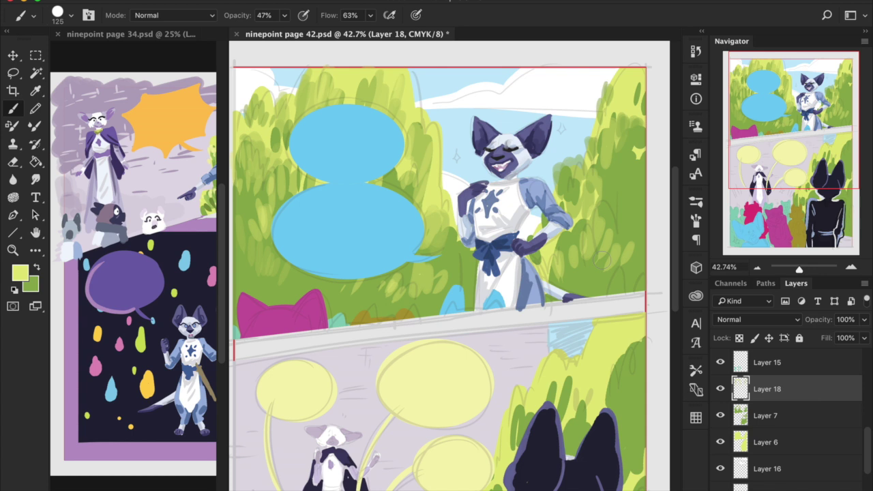
key(x)
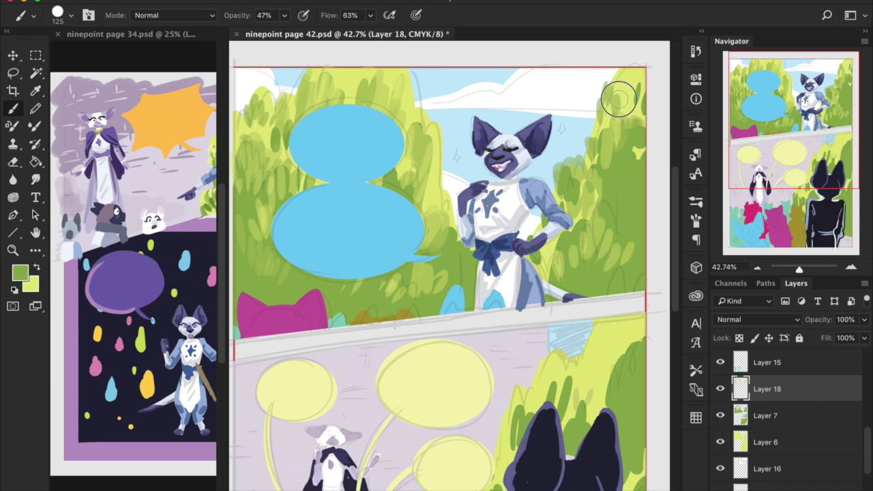
key(x)
key(x)
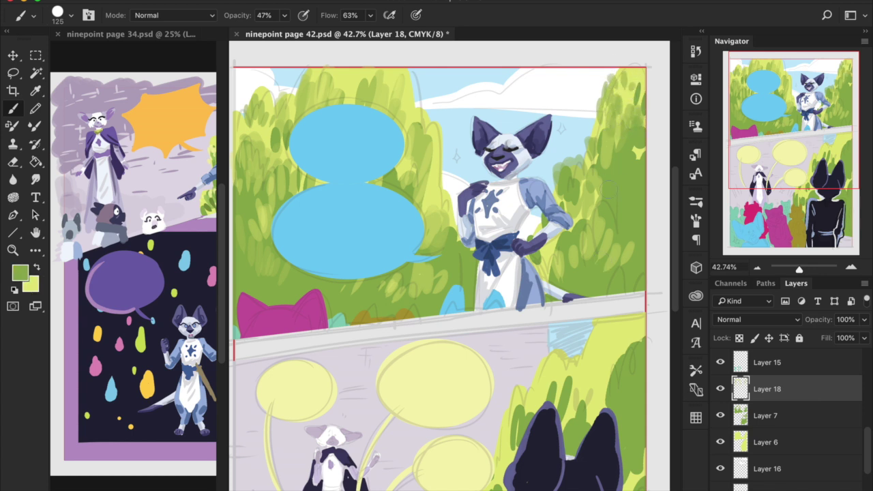
key(x)
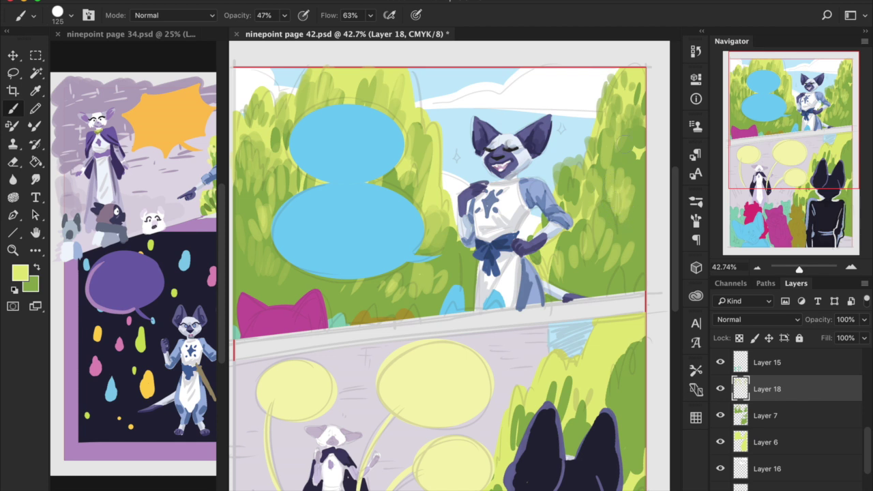
drag(769, 153, 769, 192)
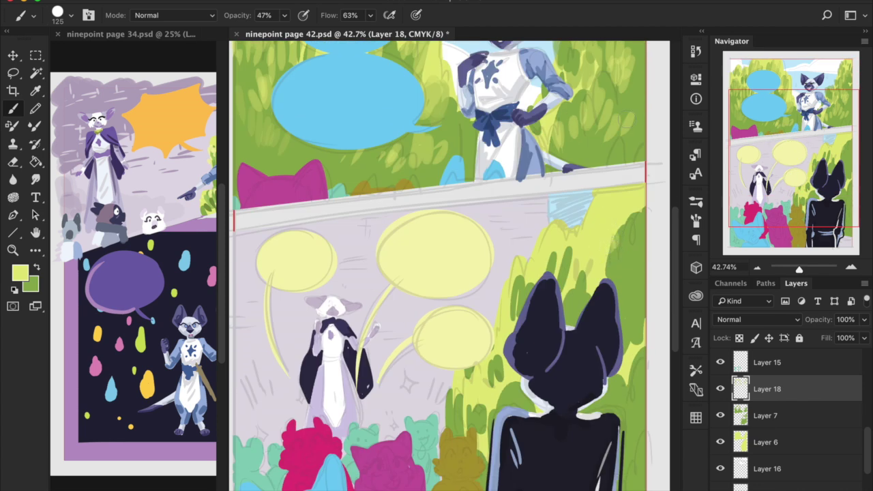
- Layer mid green and yellow-green leaf strokes on the upper left of the bush behind the dark back-view figure in the lower panel
key(XF86AudioRaiseVolume)
key(XF86AudioRaiseVolume)
drag(753, 143, 763, 176)
key(x)
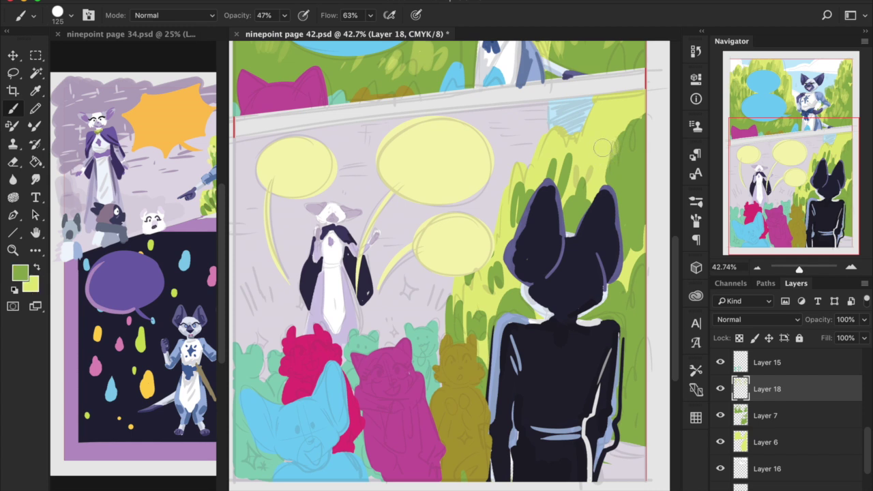
mouse_move(604, 118)
mouse_down()
mouse_move(597, 93)
mouse_move(584, 141)
mouse_move(585, 117)
mouse_up()
mouse_move(546, 151)
mouse_down()
mouse_move(542, 168)
mouse_move(503, 196)
mouse_move(492, 245)
mouse_up()
key(x)
drag(515, 189, 522, 170)
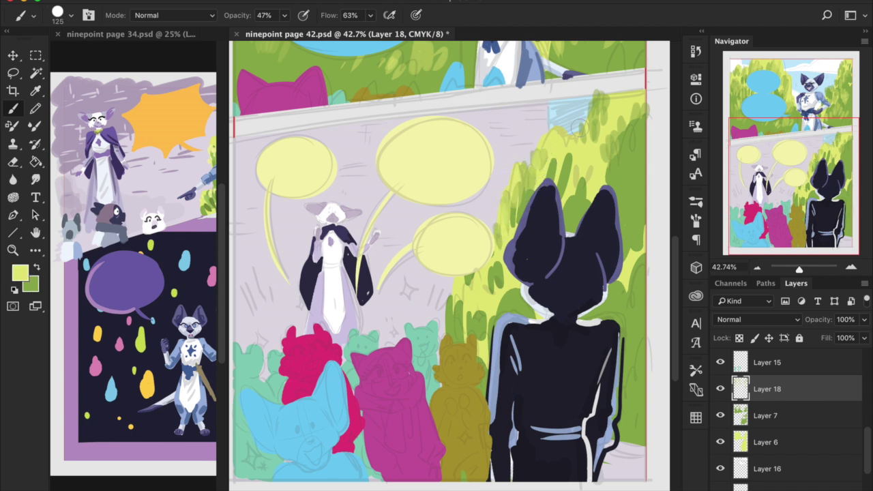
- Paint alternating yellow-green and mid-green leaves on the bush around the back-view figure's ears and out to the panel's right edge
mouse_move(609, 179)
mouse_down()
mouse_move(616, 126)
mouse_move(637, 113)
mouse_up()
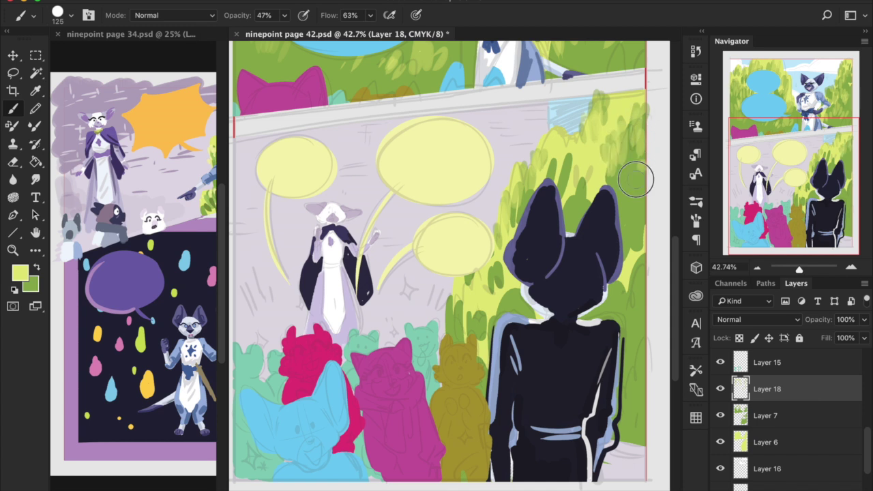
drag(601, 195, 594, 176)
mouse_move(571, 203)
mouse_down()
mouse_move(574, 190)
mouse_move(566, 205)
mouse_move(550, 191)
mouse_move(569, 159)
mouse_move(553, 157)
mouse_move(537, 184)
mouse_move(563, 214)
mouse_move(573, 205)
mouse_up()
key(x)
drag(591, 156, 601, 179)
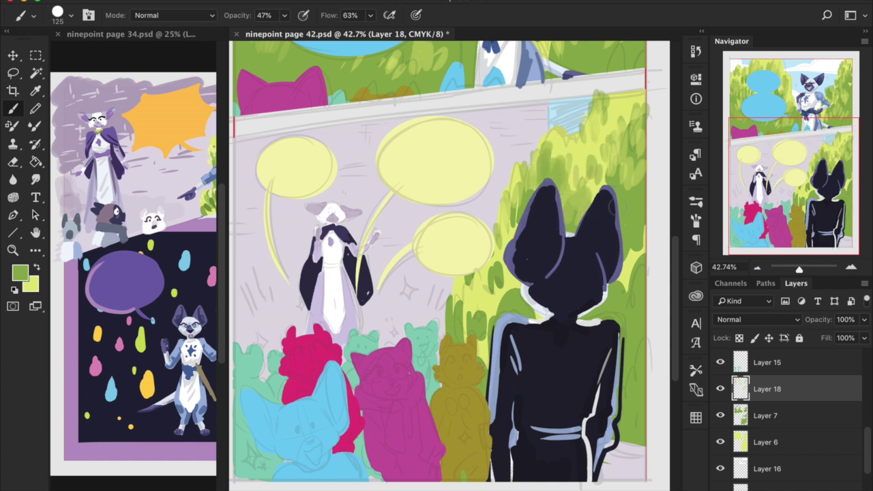
key(x)
drag(618, 209, 643, 198)
mouse_move(646, 243)
mouse_down()
mouse_move(633, 284)
mouse_move(644, 269)
mouse_move(644, 300)
mouse_move(620, 295)
mouse_move(616, 280)
mouse_up()
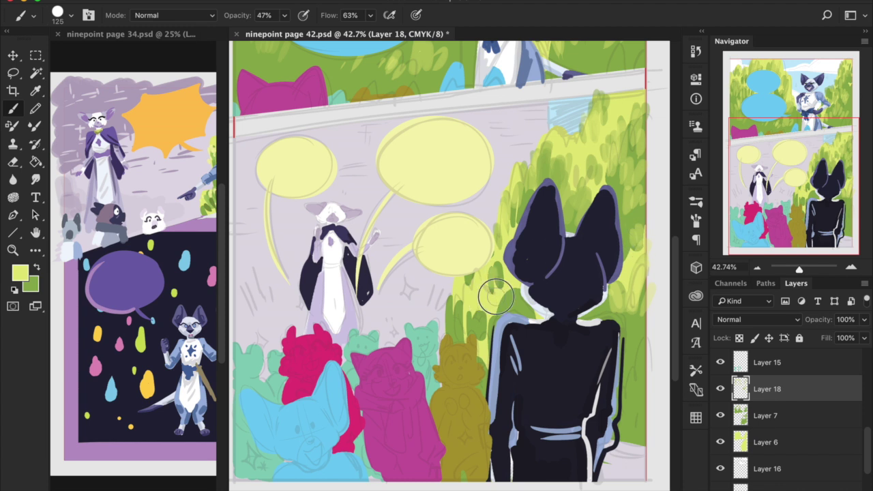
- Add mid-green and yellow-green leaf strokes to the bush beside both of the back-view figure's shoulders
key(x)
mouse_move(485, 301)
mouse_down()
mouse_move(513, 285)
mouse_move(497, 286)
mouse_move(491, 301)
mouse_move(496, 357)
mouse_move(479, 347)
mouse_move(483, 361)
mouse_move(489, 327)
mouse_move(470, 305)
mouse_up()
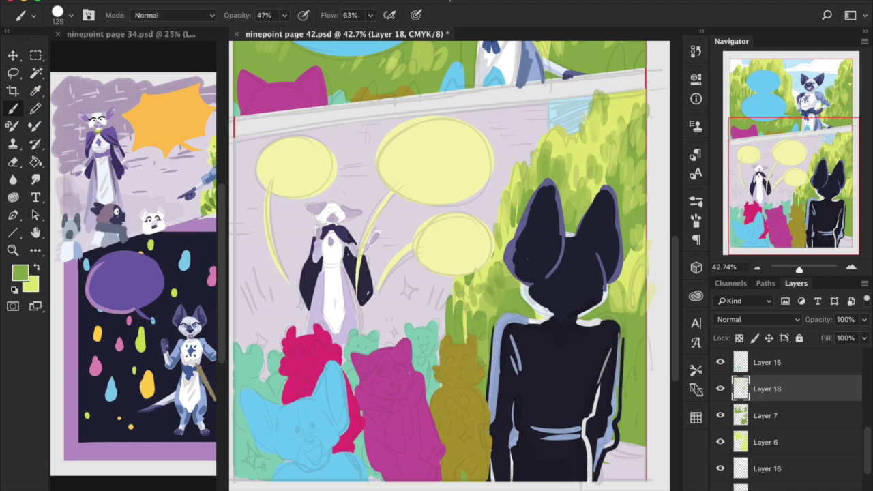
key(x)
mouse_move(621, 294)
mouse_down()
mouse_move(631, 339)
mouse_move(648, 330)
mouse_up()
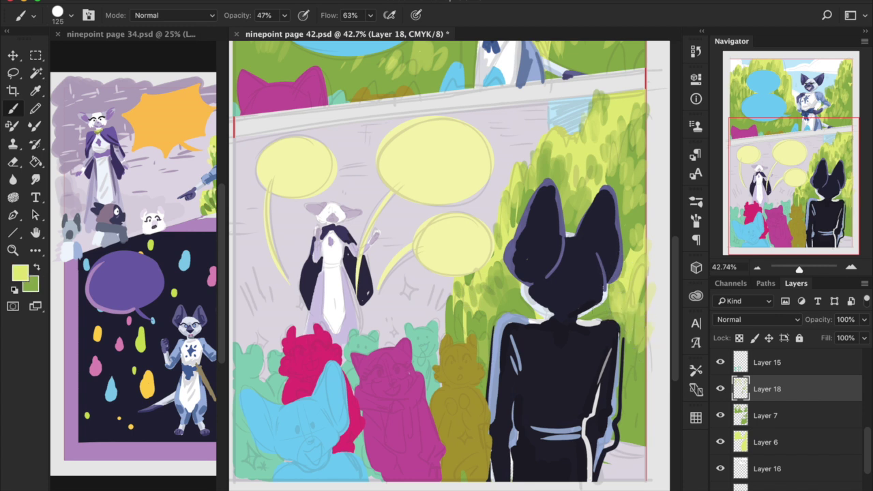
drag(799, 184, 799, 182)
key(x)
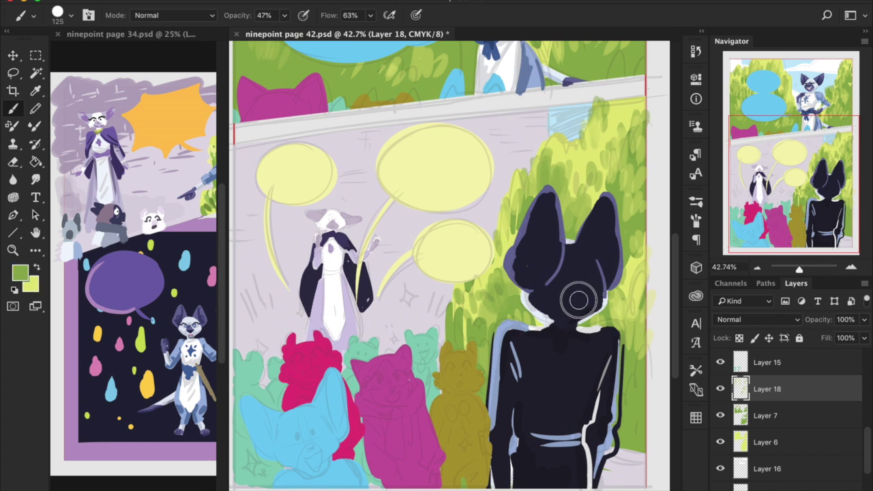
click(757, 268)
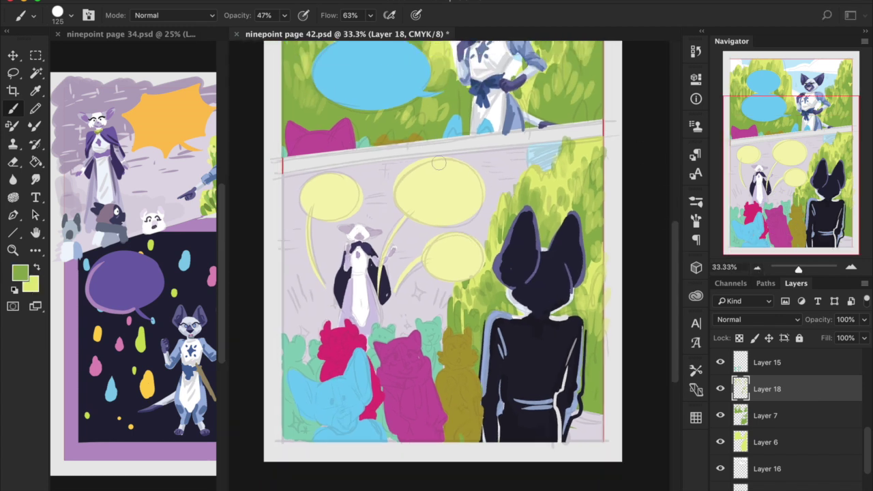
key(i)
click(322, 107)
click(21, 273)
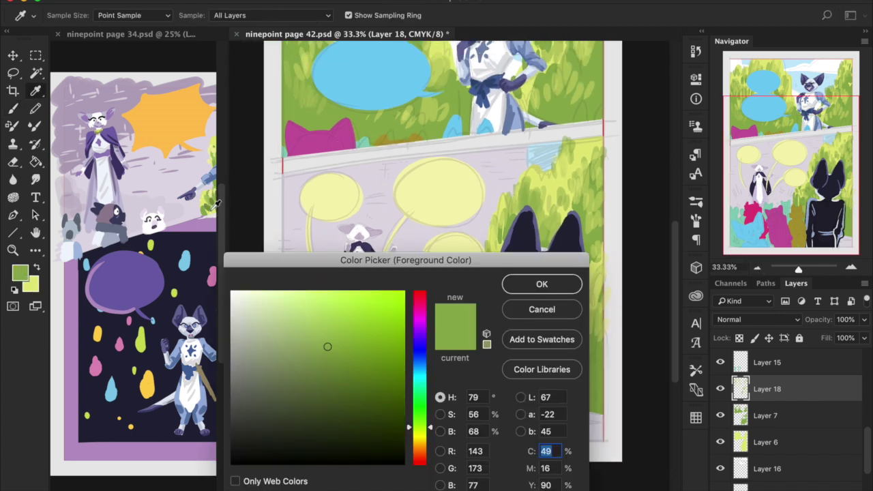
click(539, 285)
key(b)
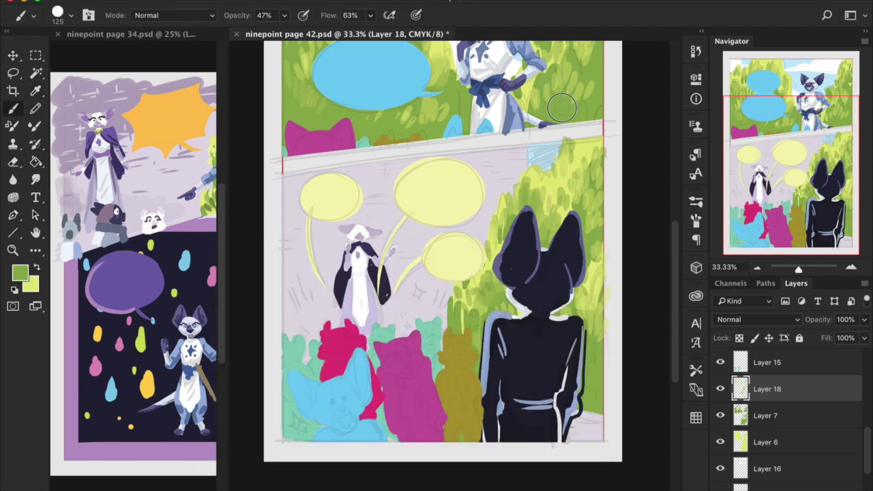
- Sample a darker green from the bushes behind the pointing cat on reference page 34 and return to page 42
click(200, 222)
drag(193, 228, 127, 255)
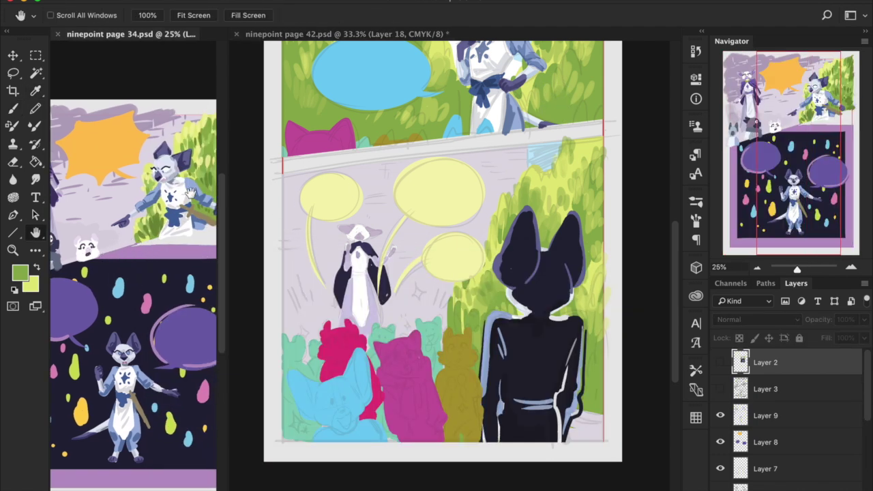
key(i)
click(198, 138)
key(b)
click(606, 119)
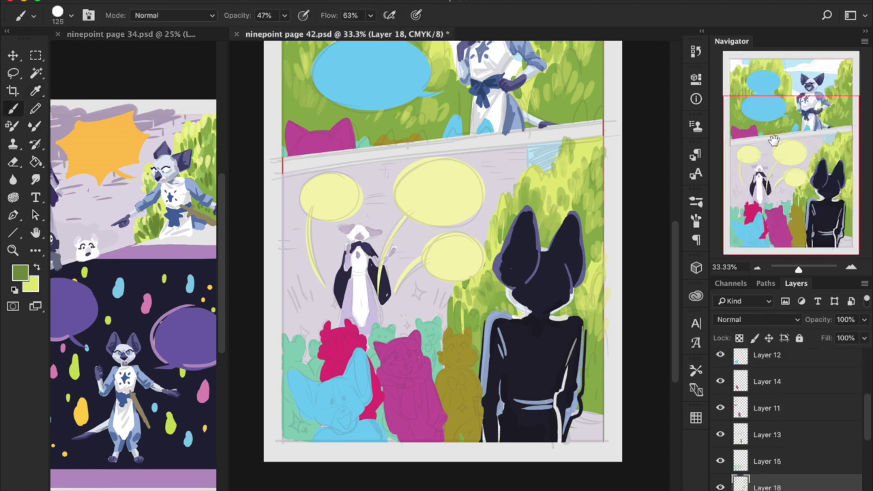
- Shade the upper panel's bushes around the blue balloons and beside the cat with translucent darker green strokes
scroll(607, 119, up, 4)
mouse_move(304, 164)
mouse_down()
mouse_move(307, 185)
mouse_move(297, 159)
mouse_move(303, 185)
mouse_move(313, 170)
mouse_move(302, 181)
mouse_move(296, 137)
mouse_move(310, 165)
mouse_move(320, 169)
mouse_move(325, 148)
mouse_move(330, 164)
mouse_move(308, 205)
mouse_move(301, 182)
mouse_move(317, 224)
mouse_move(299, 221)
mouse_move(312, 229)
mouse_move(301, 254)
mouse_move(336, 216)
mouse_move(331, 253)
mouse_move(313, 180)
mouse_move(339, 236)
mouse_move(357, 186)
mouse_move(382, 247)
mouse_move(424, 215)
mouse_move(411, 262)
mouse_move(449, 253)
mouse_move(455, 178)
mouse_move(429, 147)
mouse_up()
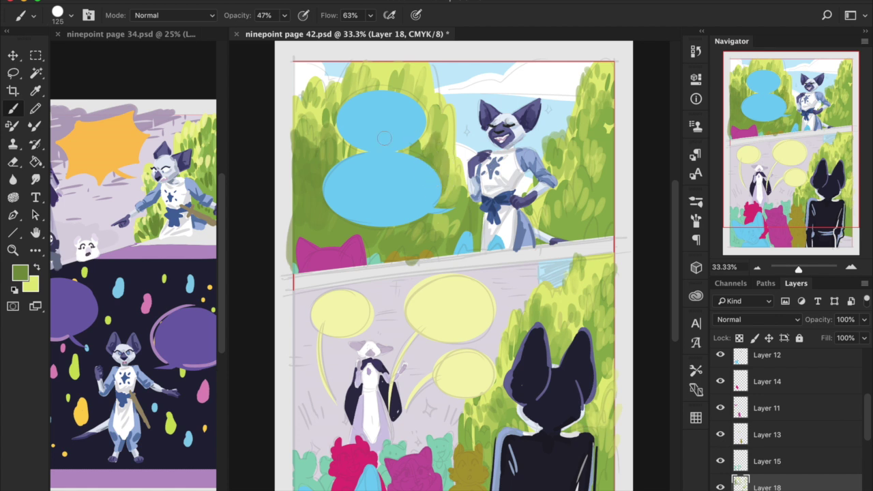
mouse_move(329, 128)
mouse_down()
mouse_move(312, 112)
mouse_move(329, 93)
mouse_move(361, 81)
mouse_move(376, 92)
mouse_move(405, 75)
mouse_up()
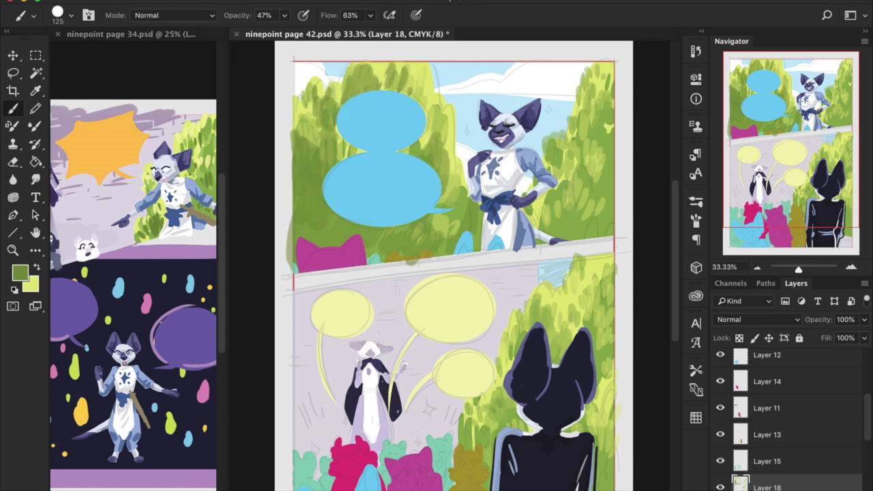
mouse_move(563, 202)
mouse_down()
mouse_move(571, 224)
mouse_move(578, 192)
mouse_move(593, 215)
mouse_move(607, 162)
mouse_move(585, 151)
mouse_move(593, 205)
mouse_move(616, 232)
mouse_up()
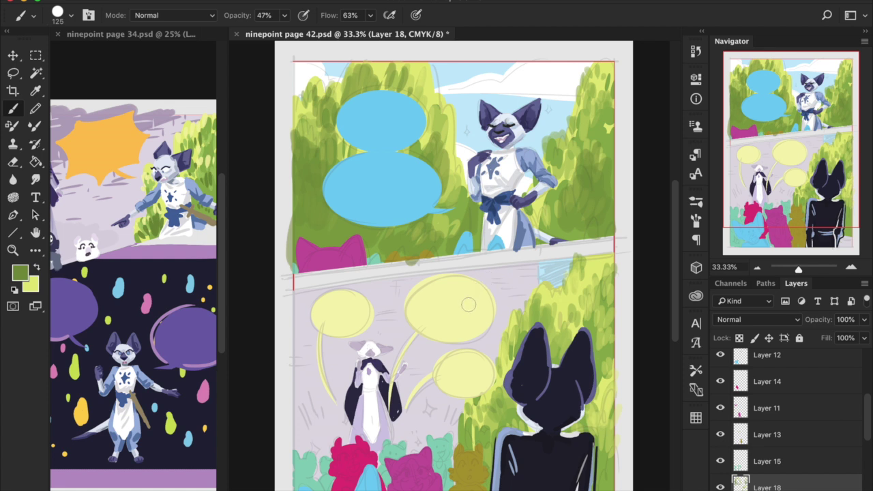
mouse_move(565, 233)
mouse_down()
mouse_move(560, 209)
mouse_move(540, 215)
mouse_move(546, 232)
mouse_move(565, 182)
mouse_move(570, 202)
mouse_move(563, 157)
mouse_move(583, 217)
mouse_move(594, 197)
mouse_move(561, 220)
mouse_move(609, 218)
mouse_move(554, 232)
mouse_move(587, 206)
mouse_move(603, 96)
mouse_move(608, 134)
mouse_move(587, 107)
mouse_move(596, 138)
mouse_move(612, 123)
mouse_up()
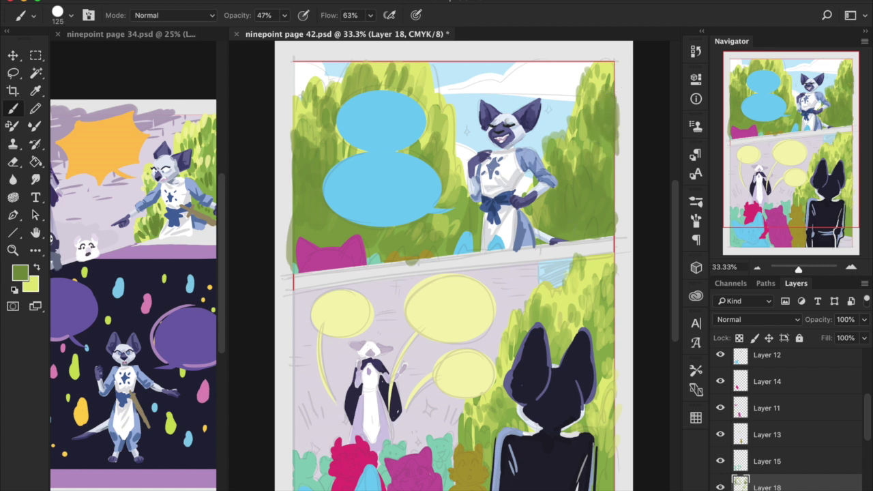
- Shade the lower panel's bush around the back-view figure with the darker green and save the page
drag(798, 124, 794, 151)
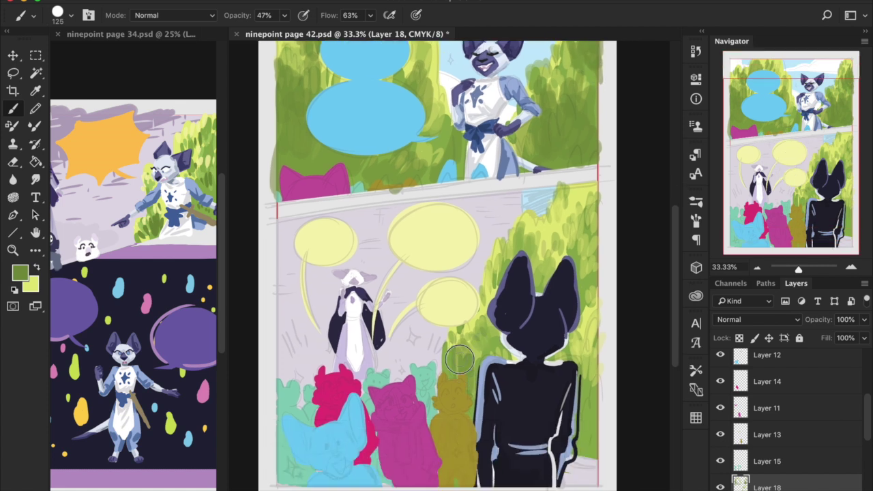
mouse_move(458, 349)
mouse_down()
mouse_move(476, 389)
mouse_move(490, 321)
mouse_move(505, 344)
mouse_up()
mouse_move(573, 338)
mouse_down()
mouse_move(595, 402)
mouse_move(587, 447)
mouse_move(592, 281)
mouse_move(569, 260)
mouse_move(597, 204)
mouse_up()
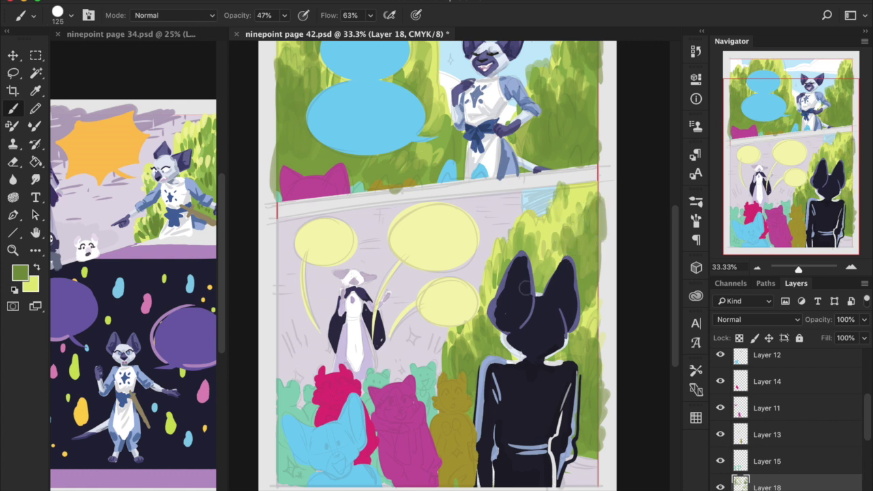
mouse_move(522, 252)
mouse_down()
mouse_move(530, 277)
mouse_move(542, 273)
mouse_move(542, 308)
mouse_move(558, 330)
mouse_move(573, 329)
mouse_move(577, 315)
mouse_move(584, 362)
mouse_move(582, 321)
mouse_move(590, 353)
mouse_up()
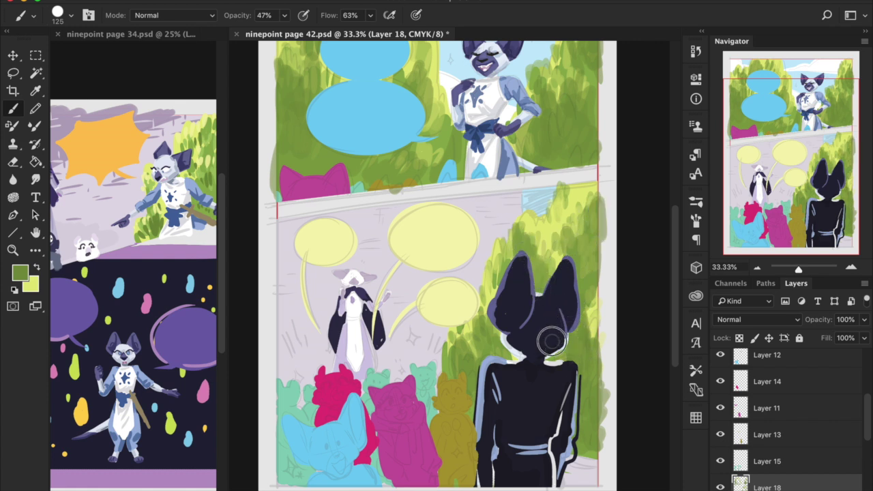
click(757, 266)
key(cmd+s)
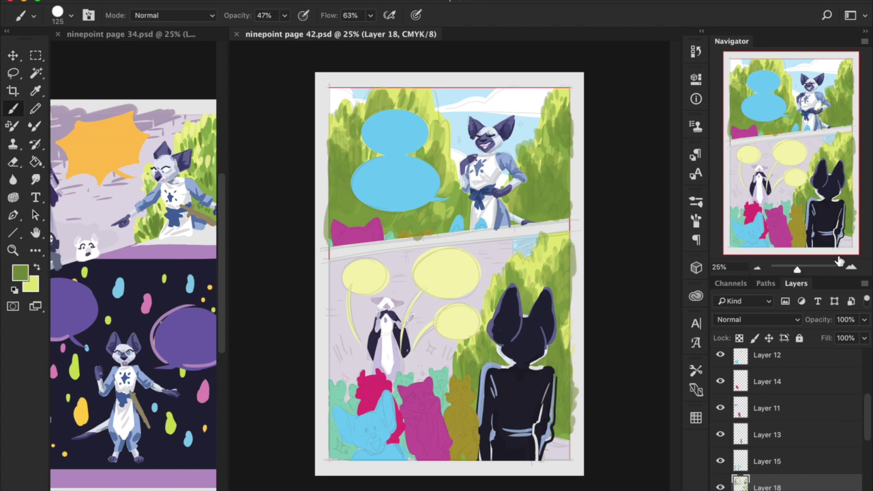
- Sample the pale grey of the smiling cat's white apron and darken it to RGB 190, 192, 199 as the brush colour
click(851, 267)
click(851, 267)
drag(809, 152, 822, 147)
key(i)
click(467, 106)
click(20, 273)
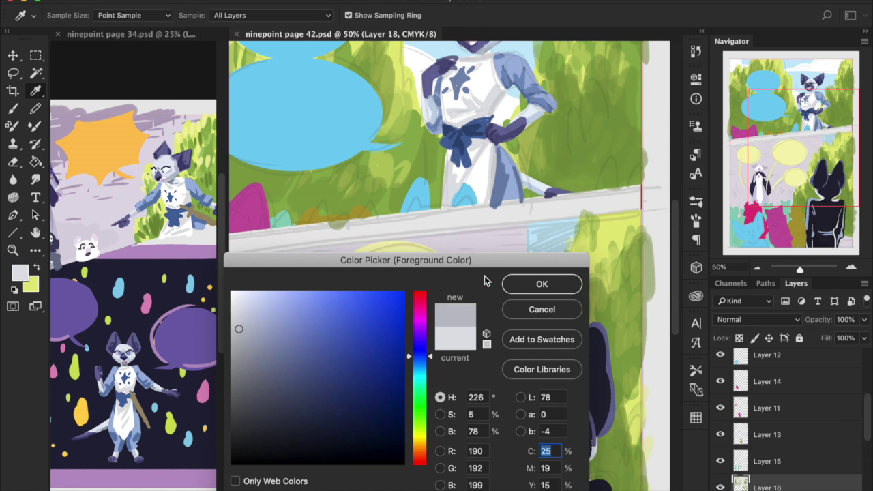
click(542, 284)
key(b)
- On Layer 17, paint grey fold shadows above the cat's sash and down its skirt with a size 50 brush, and save
drag(750, 191, 750, 181)
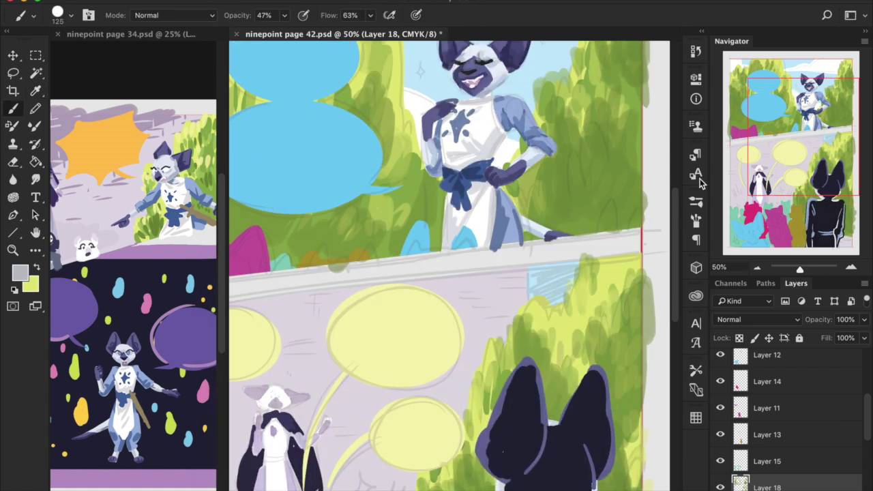
scroll(864, 414, up, 5)
click(785, 388)
click(788, 416)
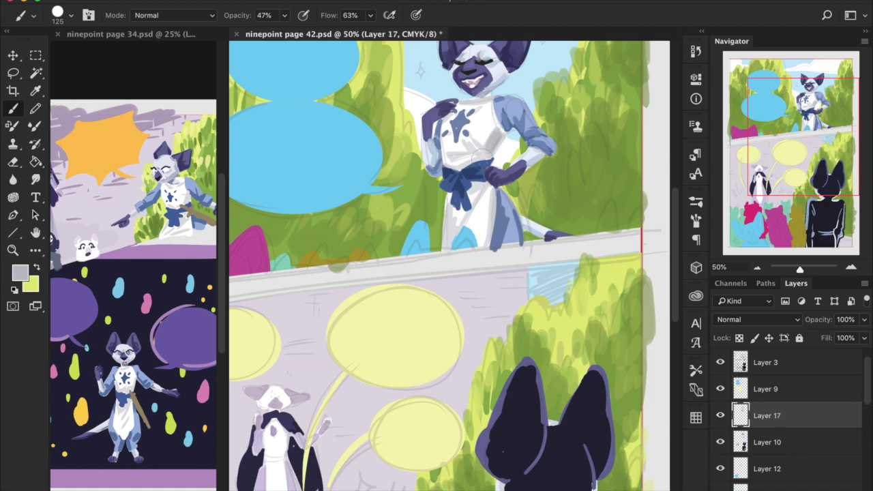
mouse_move(466, 147)
mouse_down()
mouse_move(480, 153)
mouse_move(464, 163)
mouse_up()
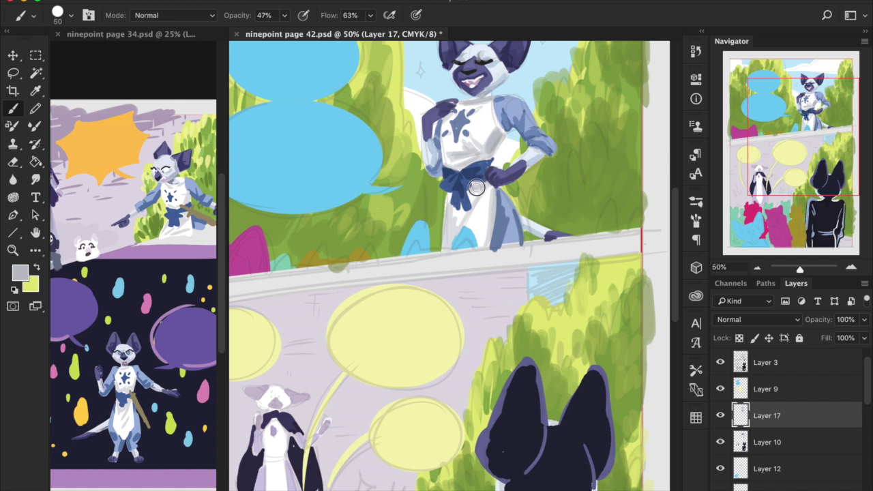
drag(489, 236, 487, 207)
mouse_move(779, 161)
mouse_down()
mouse_move(766, 205)
mouse_move(773, 157)
mouse_up()
click(757, 267)
key(ctrl+s)
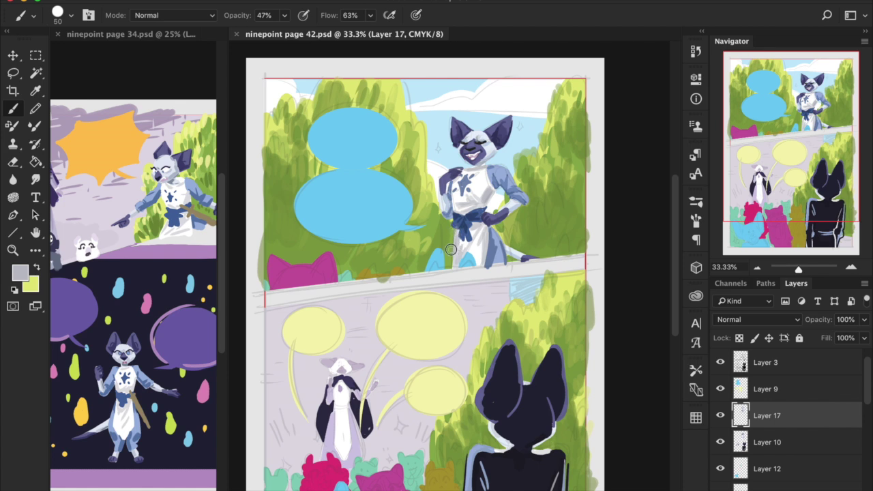
- At 100% brush opacity, repaint the left side of the cat's skirt with pale grey and white sampled from it, and save
click(284, 15)
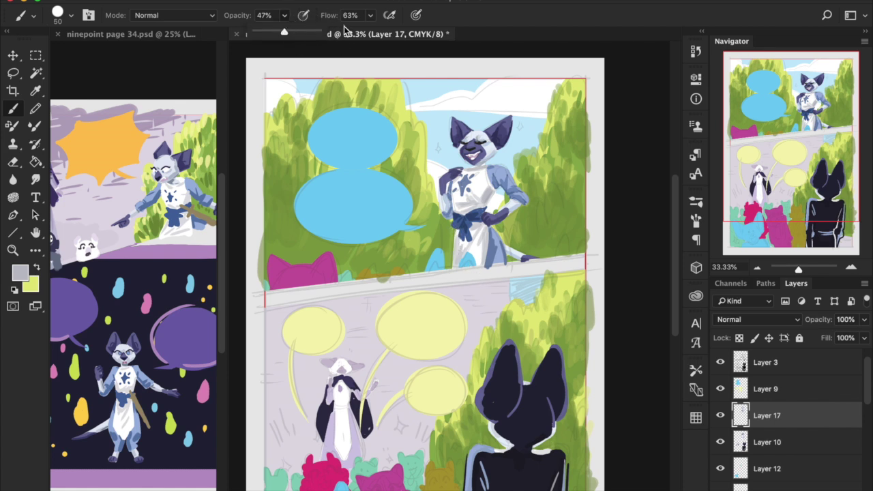
click(320, 31)
click(456, 232)
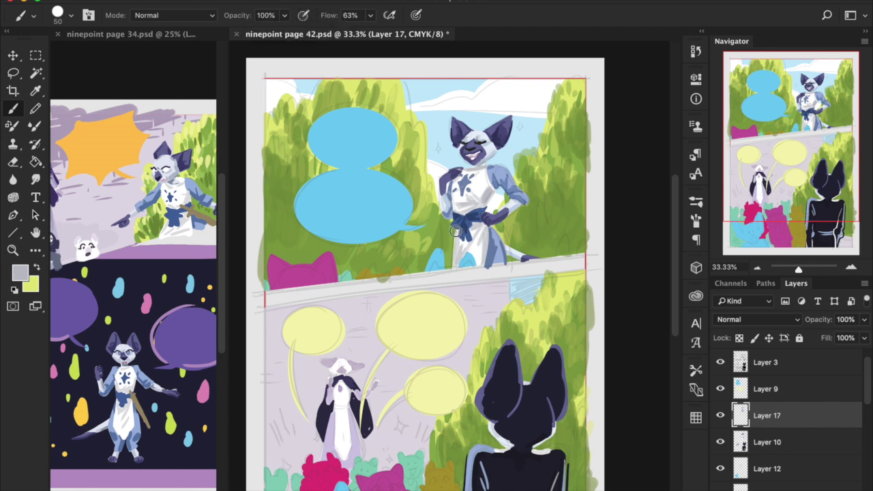
drag(455, 230, 460, 251)
alt+click(459, 251)
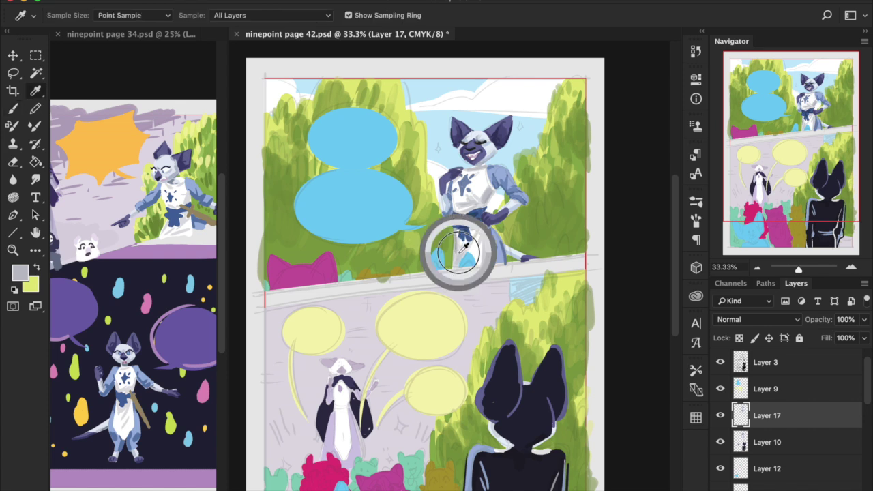
mouse_move(452, 239)
mouse_down()
mouse_move(451, 259)
mouse_move(453, 235)
mouse_up()
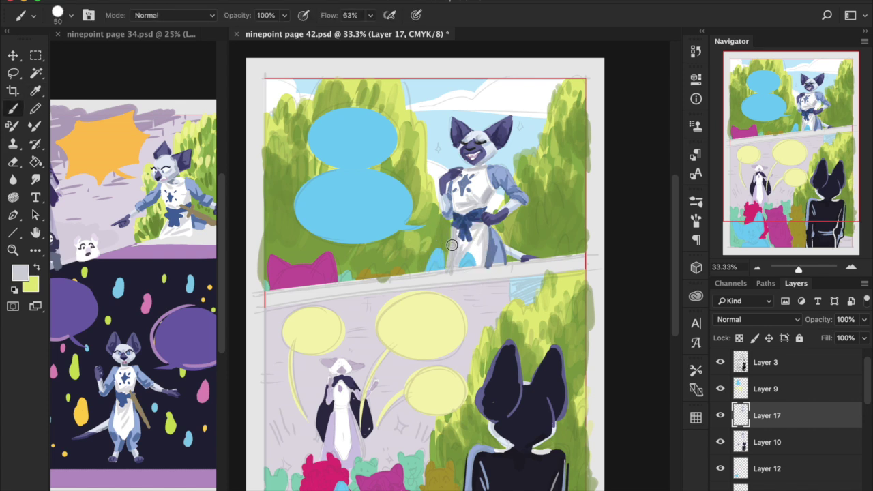
alt+click(479, 239)
drag(456, 231, 454, 264)
key(ctrl+s)
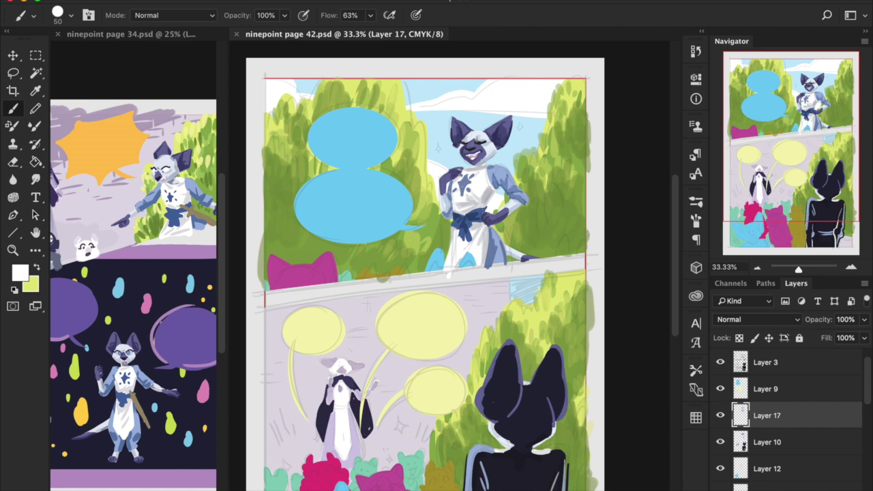
- Sample a colour from the back-view figure's left shoulder and paint down the left sleeve at 61% brush opacity
drag(767, 127, 771, 158)
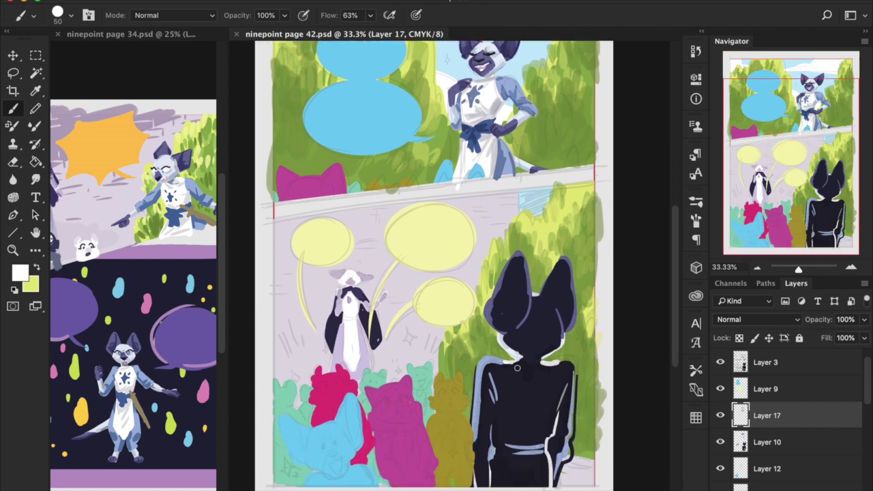
alt+click(499, 366)
drag(498, 366, 489, 369)
key(6)
key(1)
drag(482, 373, 473, 451)
- Enlarge the brush to 80, adjust the colour sampled from the sleeve to a muted blue, and paint down the figure's left sleeve
key(bracketright)
key(bracketright)
key(bracketright)
alt+click(483, 369)
click(20, 276)
click(296, 343)
click(539, 283)
mouse_move(477, 376)
mouse_down()
mouse_move(470, 456)
mouse_move(468, 438)
mouse_up()
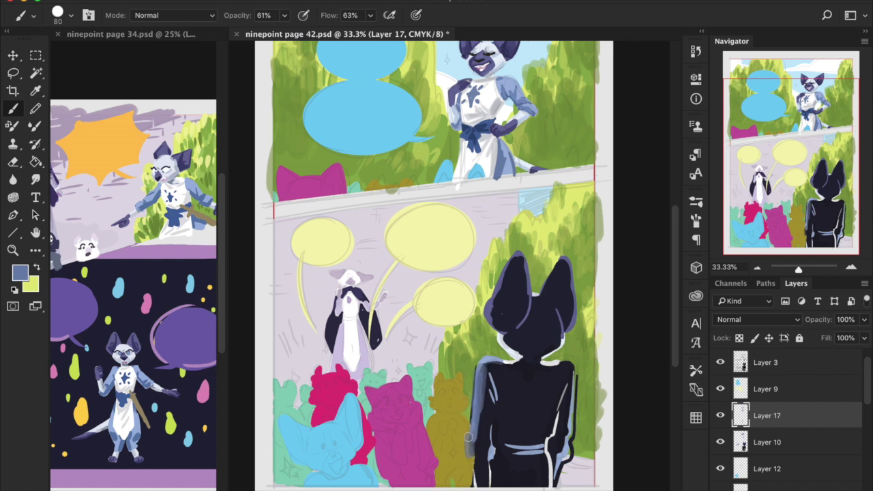
- Raise the brush opacity to 95% and paint both of the back-view figure's sleeves more solidly in muted blue
click(285, 15)
drag(287, 32, 312, 33)
click(483, 429)
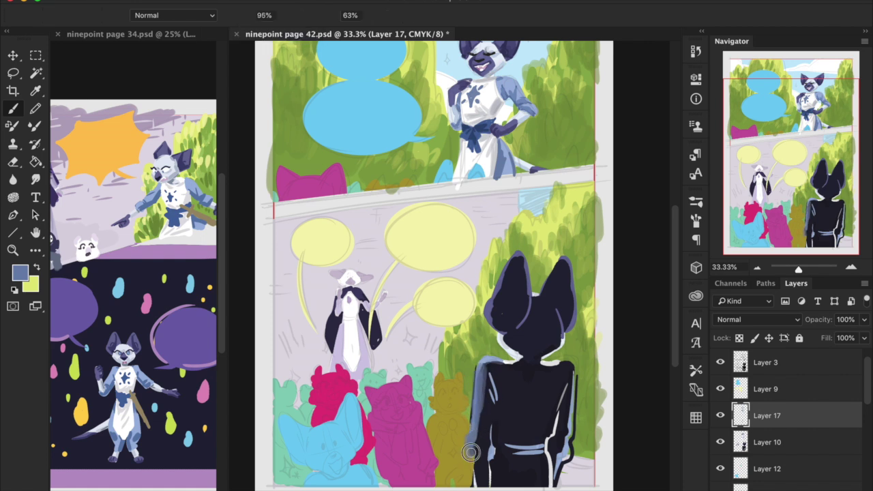
mouse_move(475, 428)
mouse_down()
mouse_move(482, 372)
mouse_move(489, 358)
mouse_move(505, 361)
mouse_move(477, 372)
mouse_up()
mouse_move(572, 369)
mouse_down()
mouse_move(567, 358)
mouse_move(572, 423)
mouse_move(573, 409)
mouse_move(565, 454)
mouse_move(577, 440)
mouse_move(568, 429)
mouse_up()
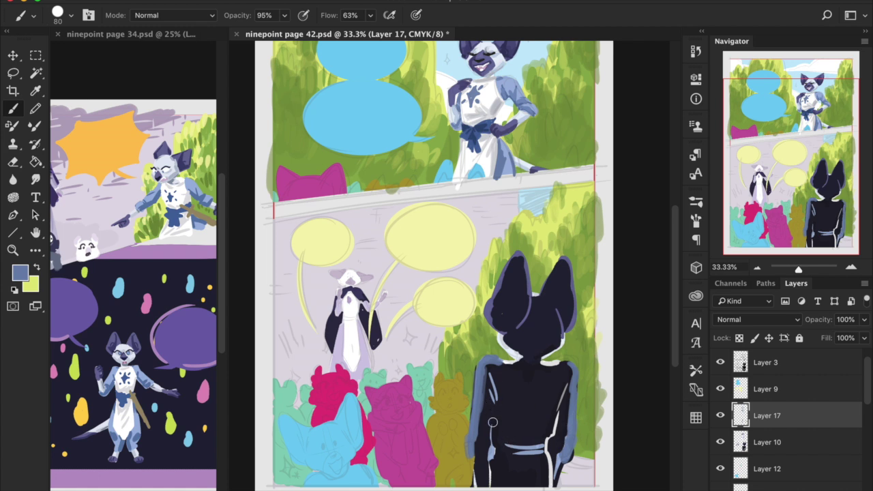
- Sample dark navy tones from the back-view figure's left sleeve and paint shading down the length of that sleeve
alt+click(485, 383)
mouse_move(479, 374)
mouse_down()
mouse_move(485, 403)
mouse_move(489, 371)
mouse_up()
alt+click(485, 399)
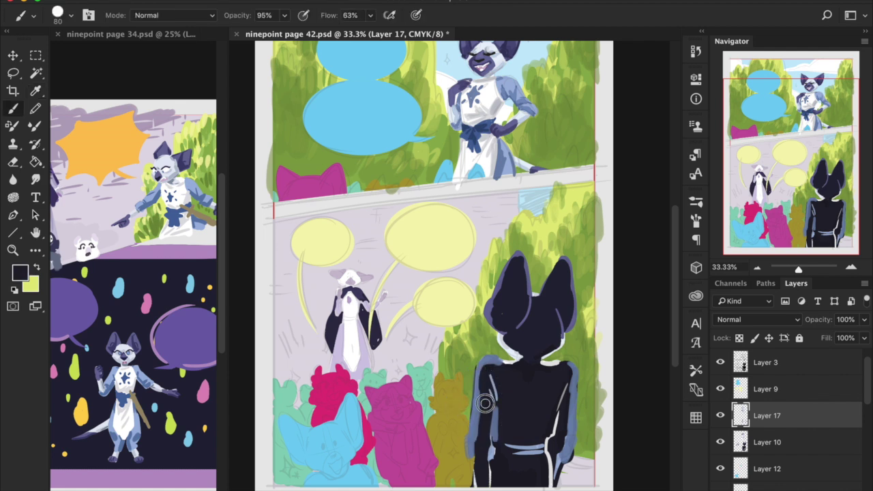
alt+click(480, 392)
alt+click(481, 392)
drag(482, 378, 477, 486)
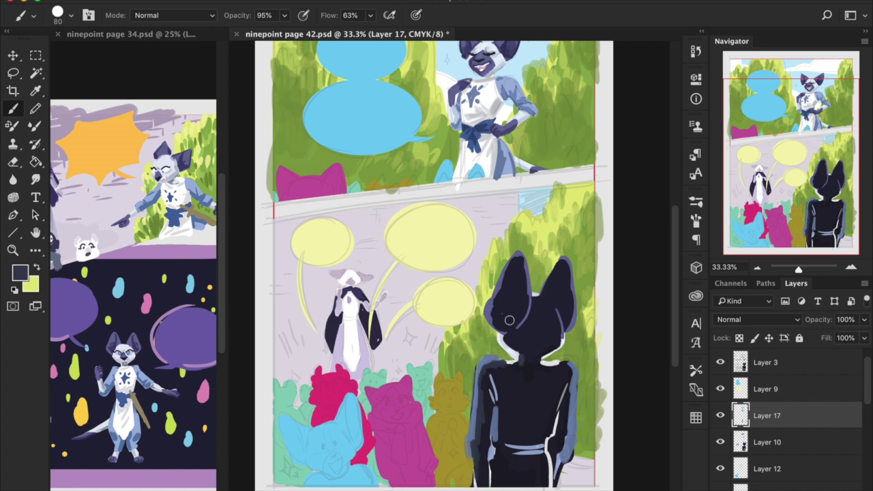
- Darken the insides of both sleeves and the left edge of the figure's back with sampled dark navy
drag(569, 368, 564, 452)
alt+click(487, 399)
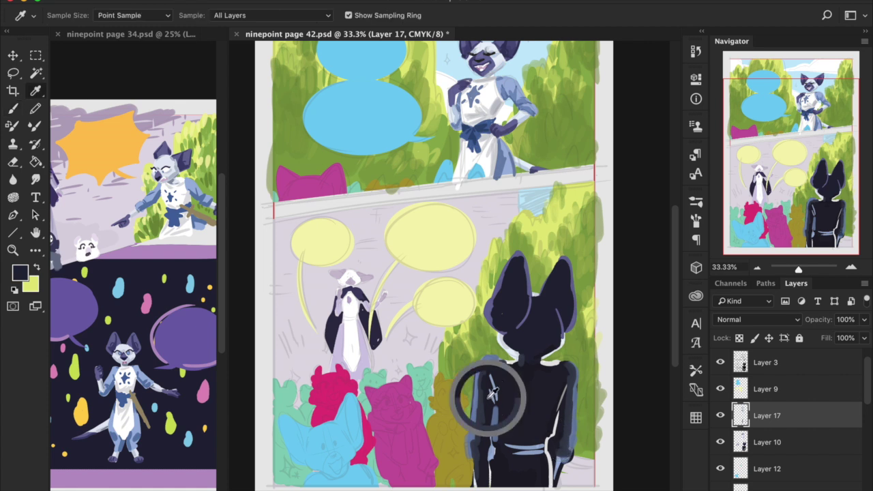
drag(482, 427, 479, 466)
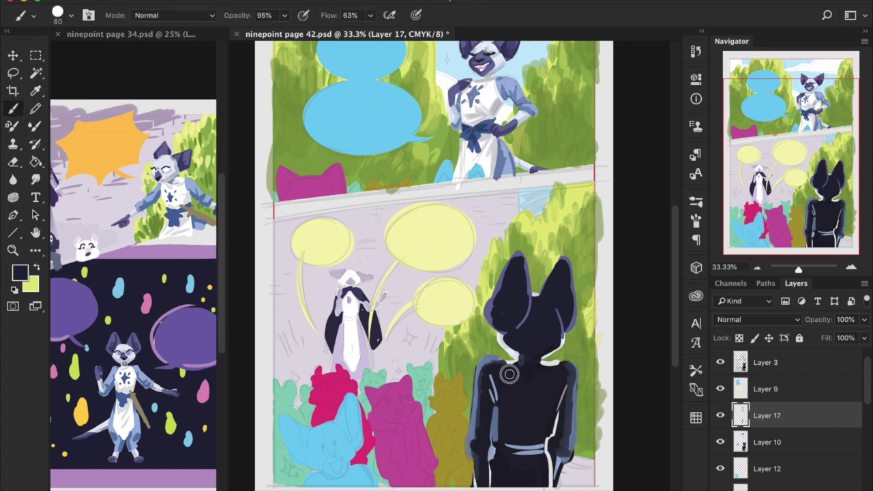
drag(565, 376, 565, 453)
drag(496, 412, 496, 439)
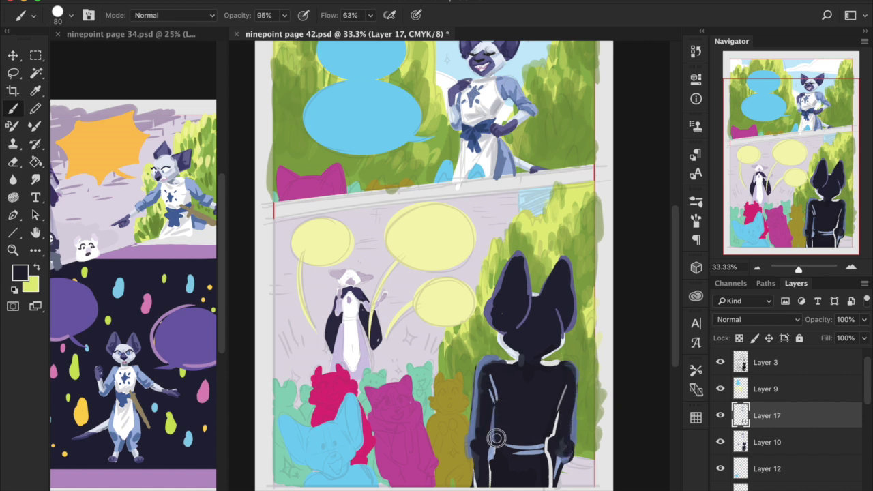
- Sample dark navy from the figure's upper back and repaint the top of the left shoulder
alt+click(492, 348)
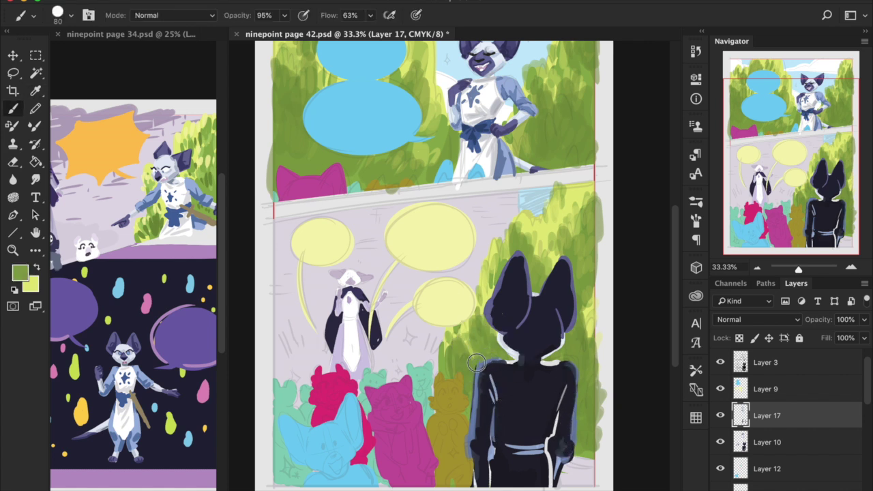
alt+click(502, 374)
drag(481, 362, 501, 361)
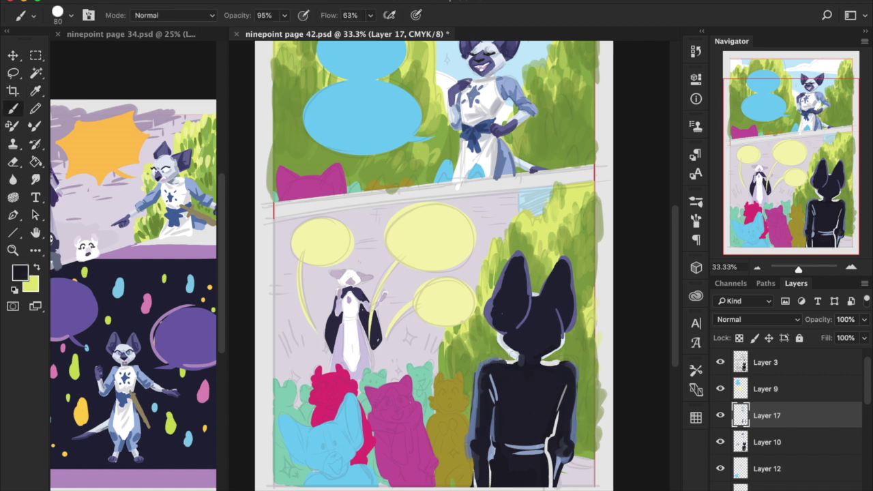
- Choose a grey-blue (H 213, S 28, B 71) and shade the figure's cheek fur, crown of the head and lower sleeves
alt+click(441, 332)
click(20, 274)
click(279, 339)
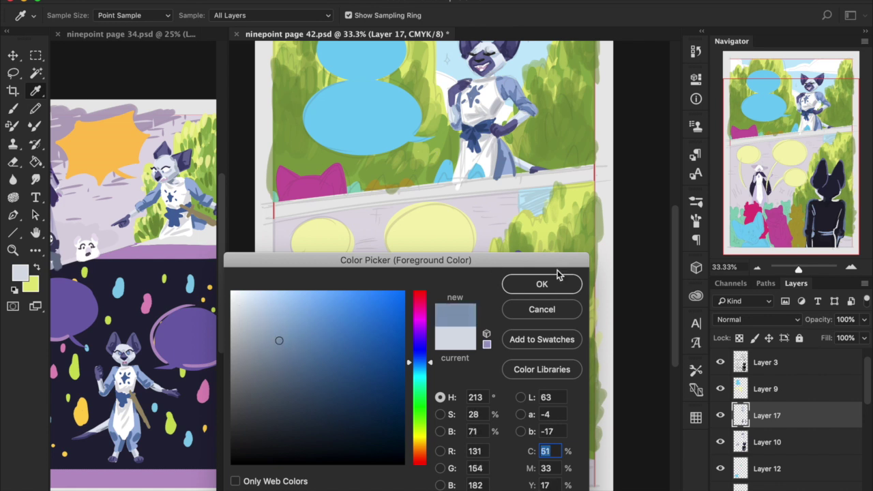
click(556, 275)
key(b)
mouse_move(510, 351)
mouse_down()
mouse_move(544, 356)
mouse_move(558, 347)
mouse_up()
drag(530, 295, 546, 301)
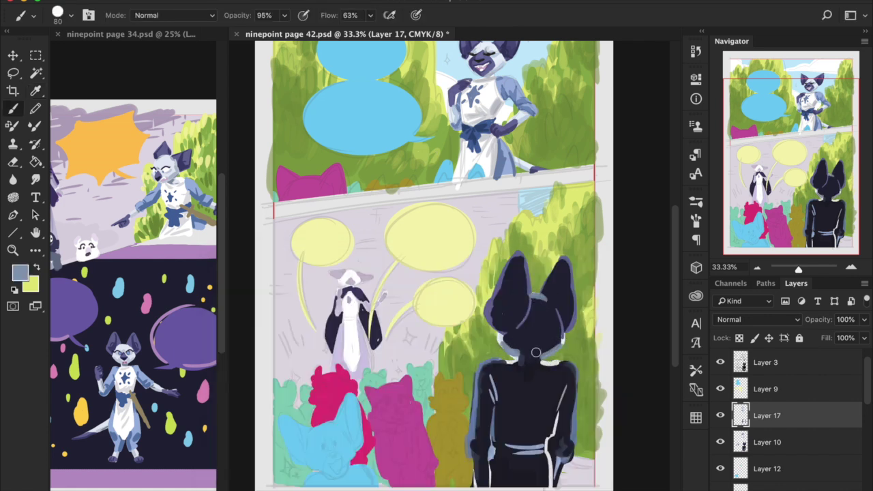
drag(555, 468, 554, 478)
mouse_move(473, 461)
mouse_down()
mouse_move(475, 483)
mouse_move(488, 482)
mouse_up()
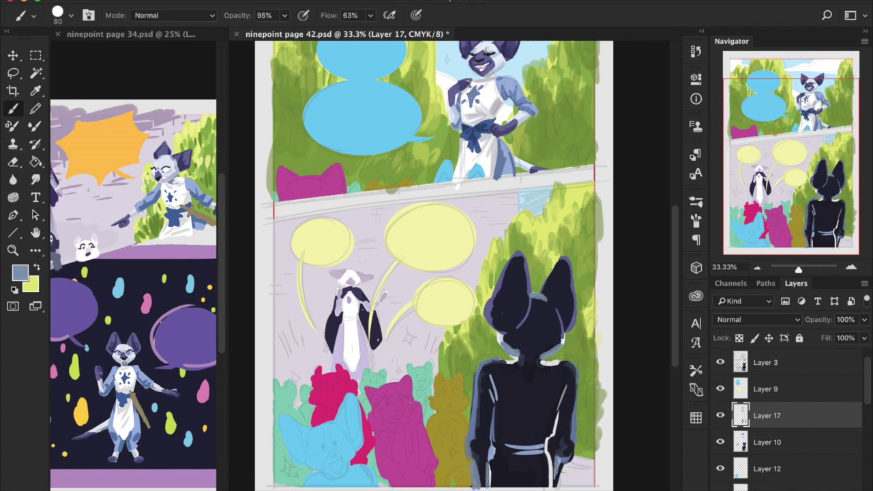
- Sample dark navy from the figure's back, paint it along the neckline and shoulders, and save the file
alt+click(534, 376)
alt+click(516, 363)
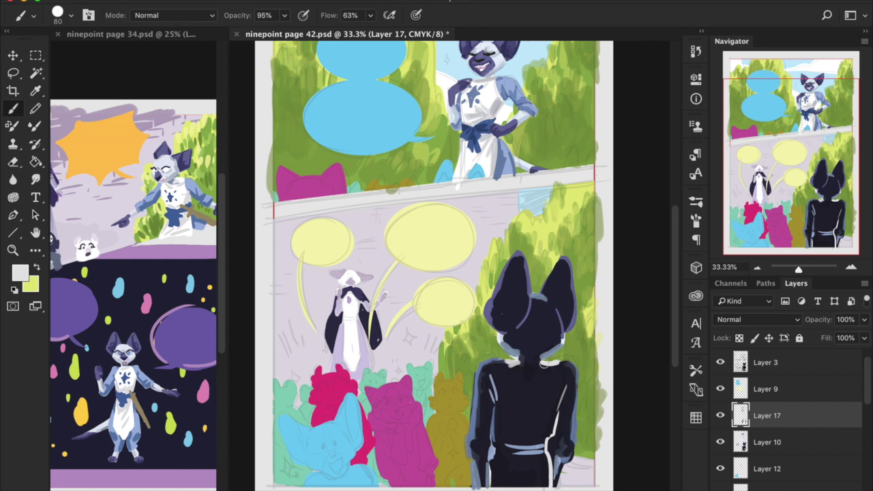
alt+click(513, 372)
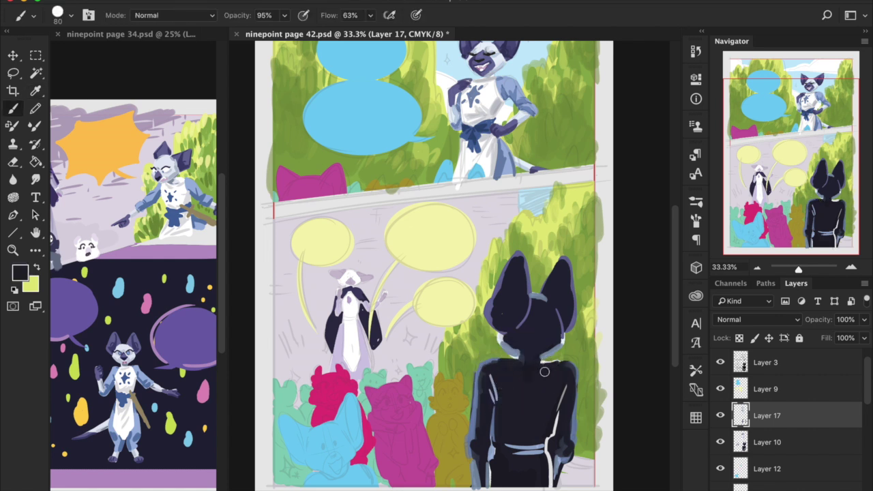
mouse_move(519, 360)
mouse_down()
mouse_move(512, 366)
mouse_move(563, 365)
mouse_up()
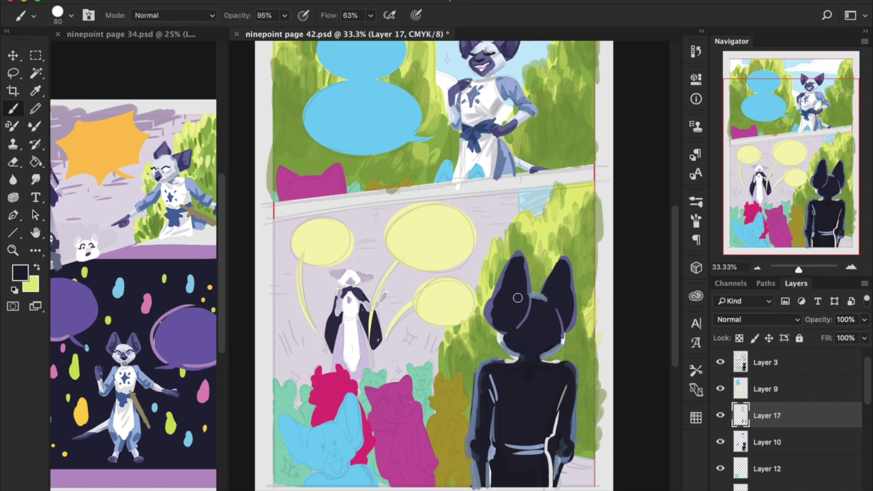
key(super+s)
- Enlarge the brush to 150 and paint the figure's back and head more solidly with sampled near-black navy
alt+click(524, 363)
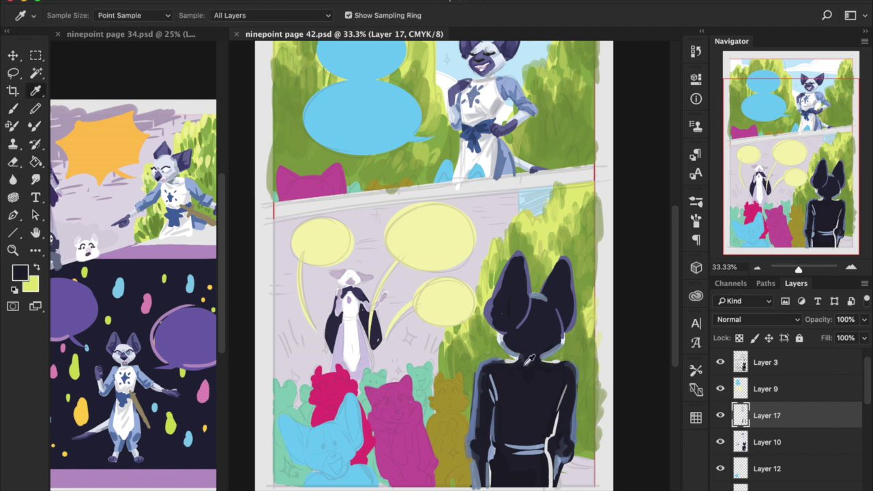
drag(516, 370, 533, 374)
key(bracketright)
key(bracketright)
key(bracketright)
key(bracketright)
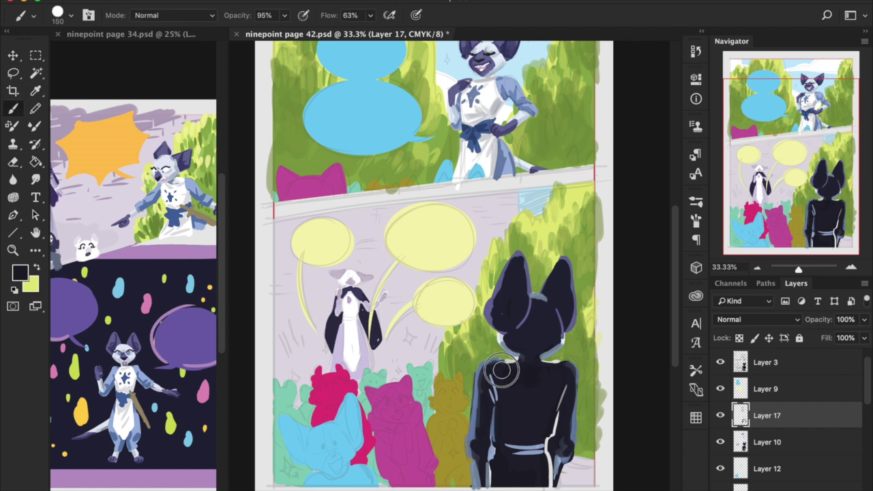
mouse_move(519, 399)
mouse_down()
mouse_move(524, 428)
mouse_move(557, 382)
mouse_move(542, 373)
mouse_up()
mouse_move(516, 341)
mouse_down()
mouse_move(544, 333)
mouse_move(569, 294)
mouse_move(564, 275)
mouse_move(558, 316)
mouse_move(516, 293)
mouse_move(508, 300)
mouse_move(514, 294)
mouse_move(527, 331)
mouse_move(537, 308)
mouse_up()
mouse_move(529, 390)
mouse_down()
mouse_move(519, 461)
mouse_move(529, 481)
mouse_move(511, 444)
mouse_move(534, 481)
mouse_move(552, 469)
mouse_move(468, 413)
mouse_move(477, 471)
mouse_move(503, 370)
mouse_move(523, 364)
mouse_move(538, 392)
mouse_up()
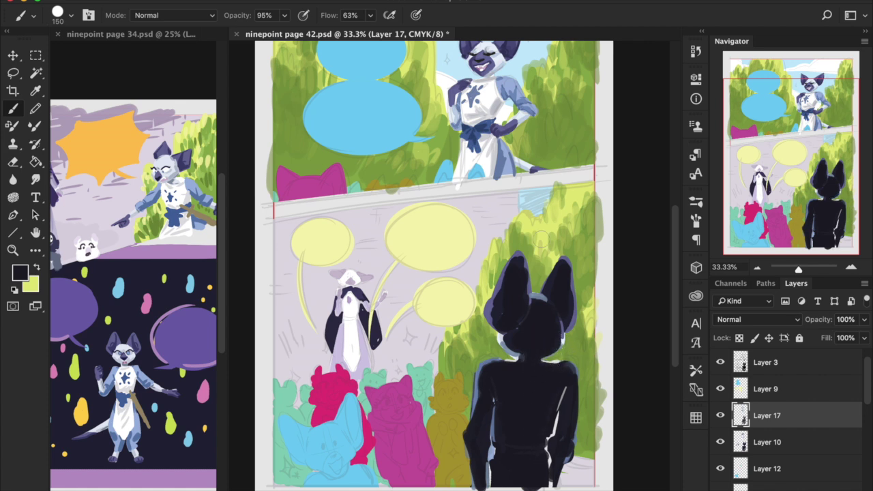
- Sample dark navy from the left ear, lower the brush opacity to 56%, and darken both of the figure's ears
alt+click(561, 326)
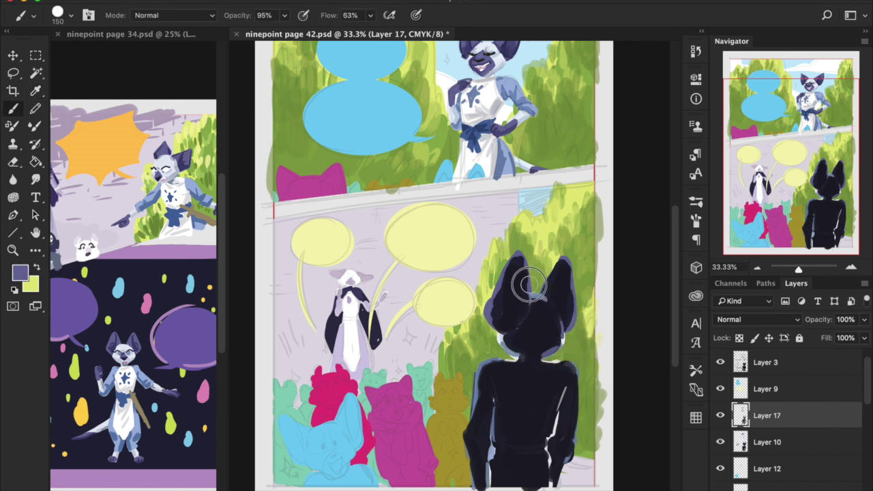
alt+click(489, 307)
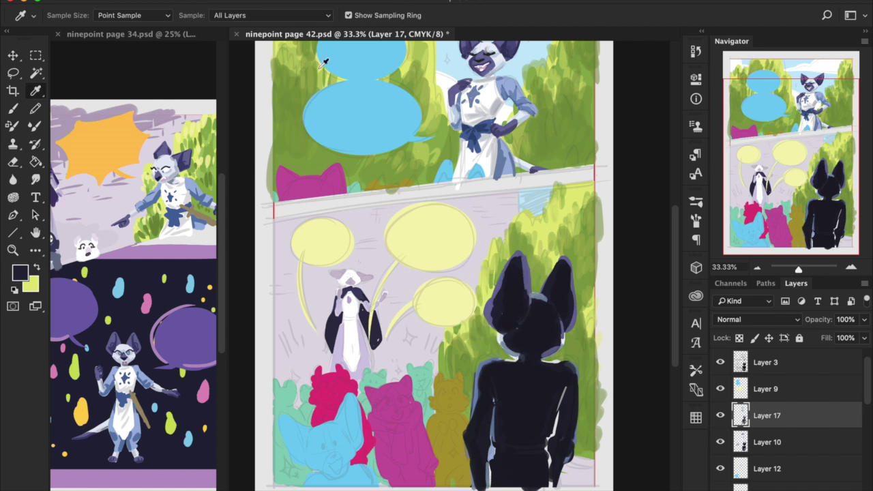
click(284, 17)
click(263, 32)
click(515, 295)
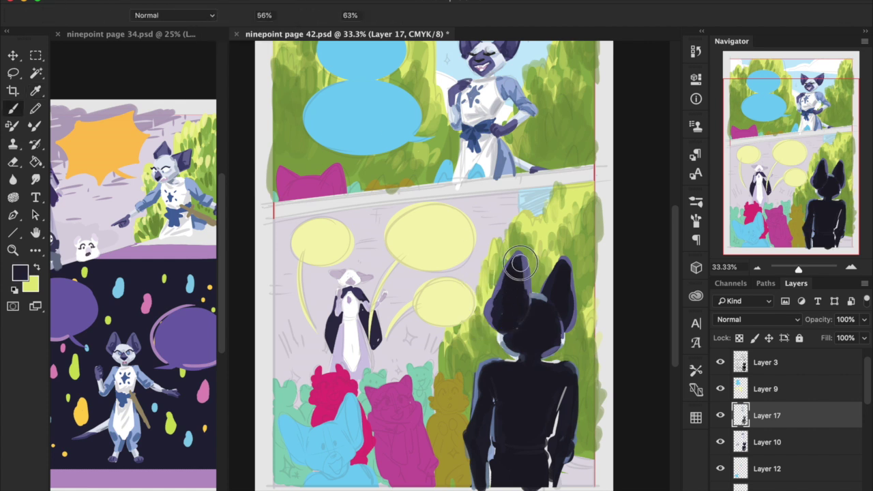
mouse_move(566, 274)
mouse_down()
mouse_move(553, 352)
mouse_move(537, 349)
mouse_move(510, 421)
mouse_move(542, 383)
mouse_move(501, 319)
mouse_up()
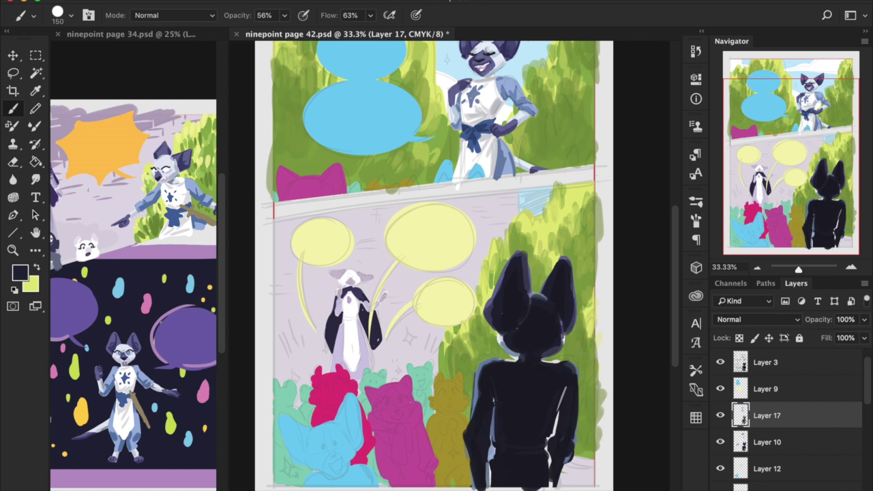
- Sample a muted purple from the figure's left ear for painting with the brush
key(i)
click(506, 280)
key(b)
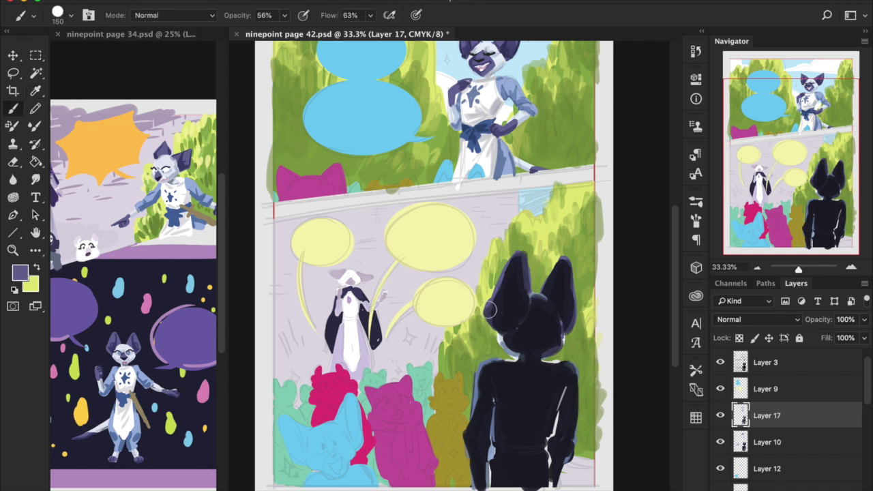